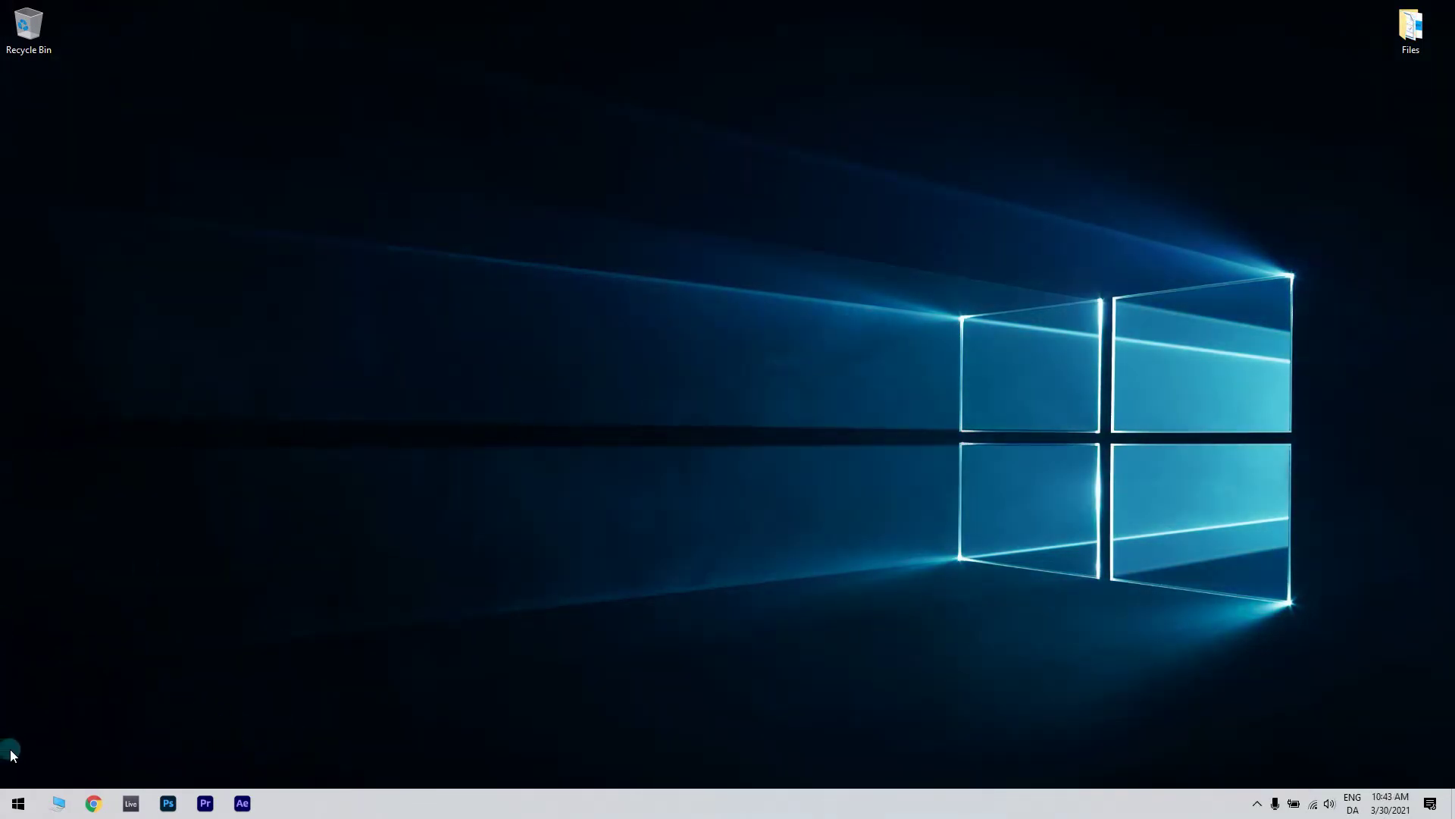
Open the Settings app from a Start search for 'settings'
{"action": "left_click", "coordinate": [14, 810]}
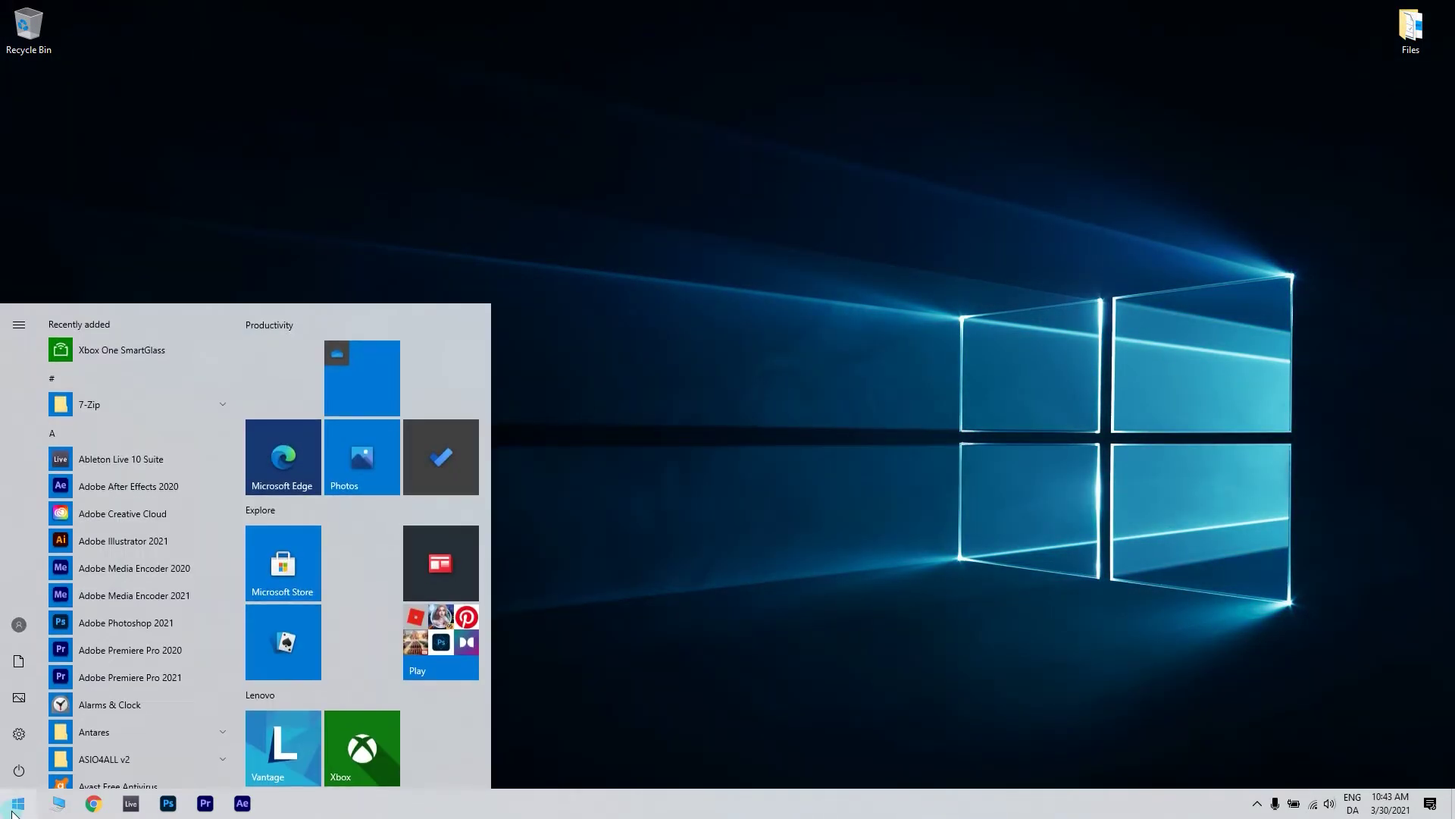
{"action": "type", "text": "settings"}
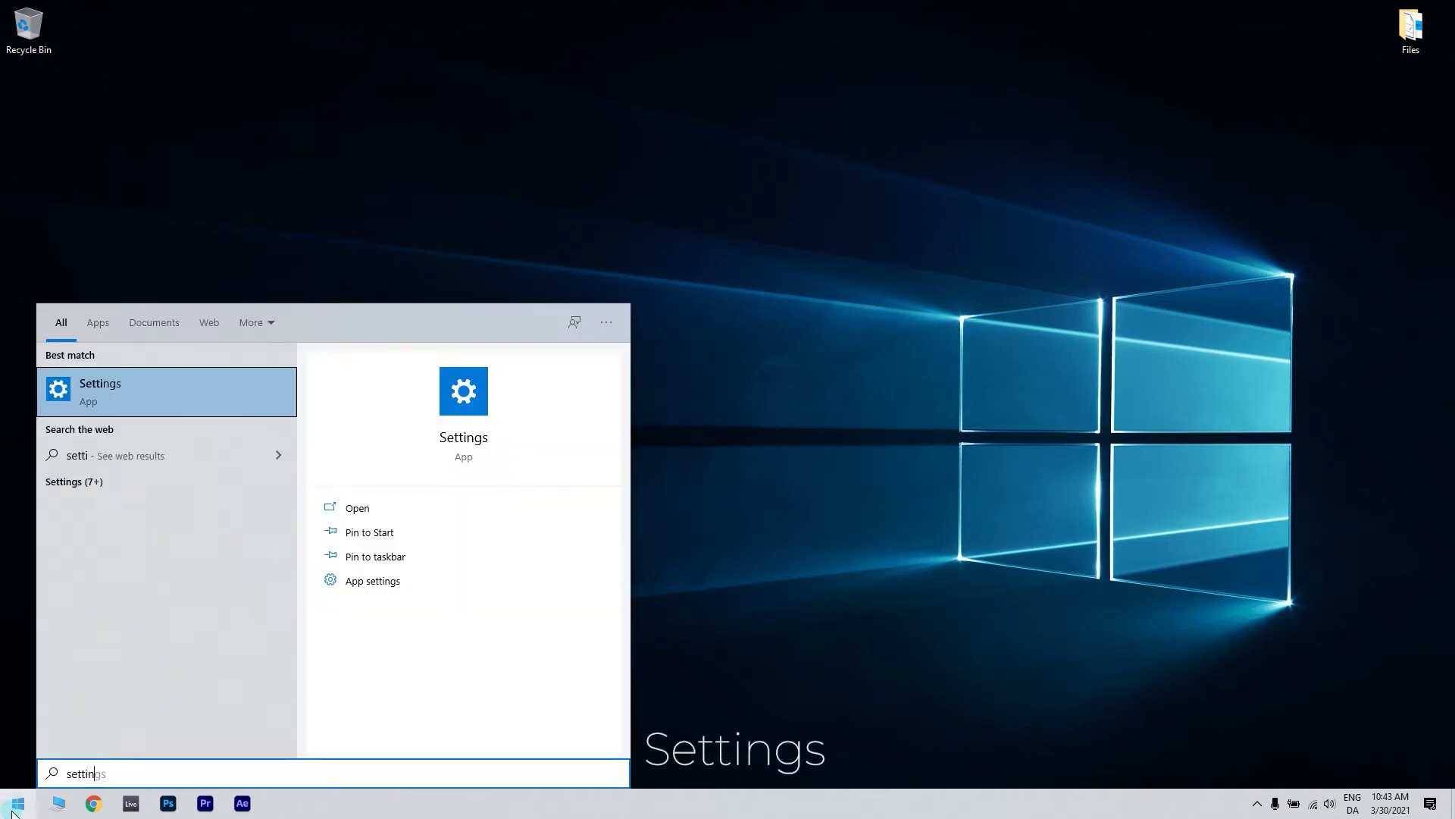
{"action": "left_click", "coordinate": [186, 385]}
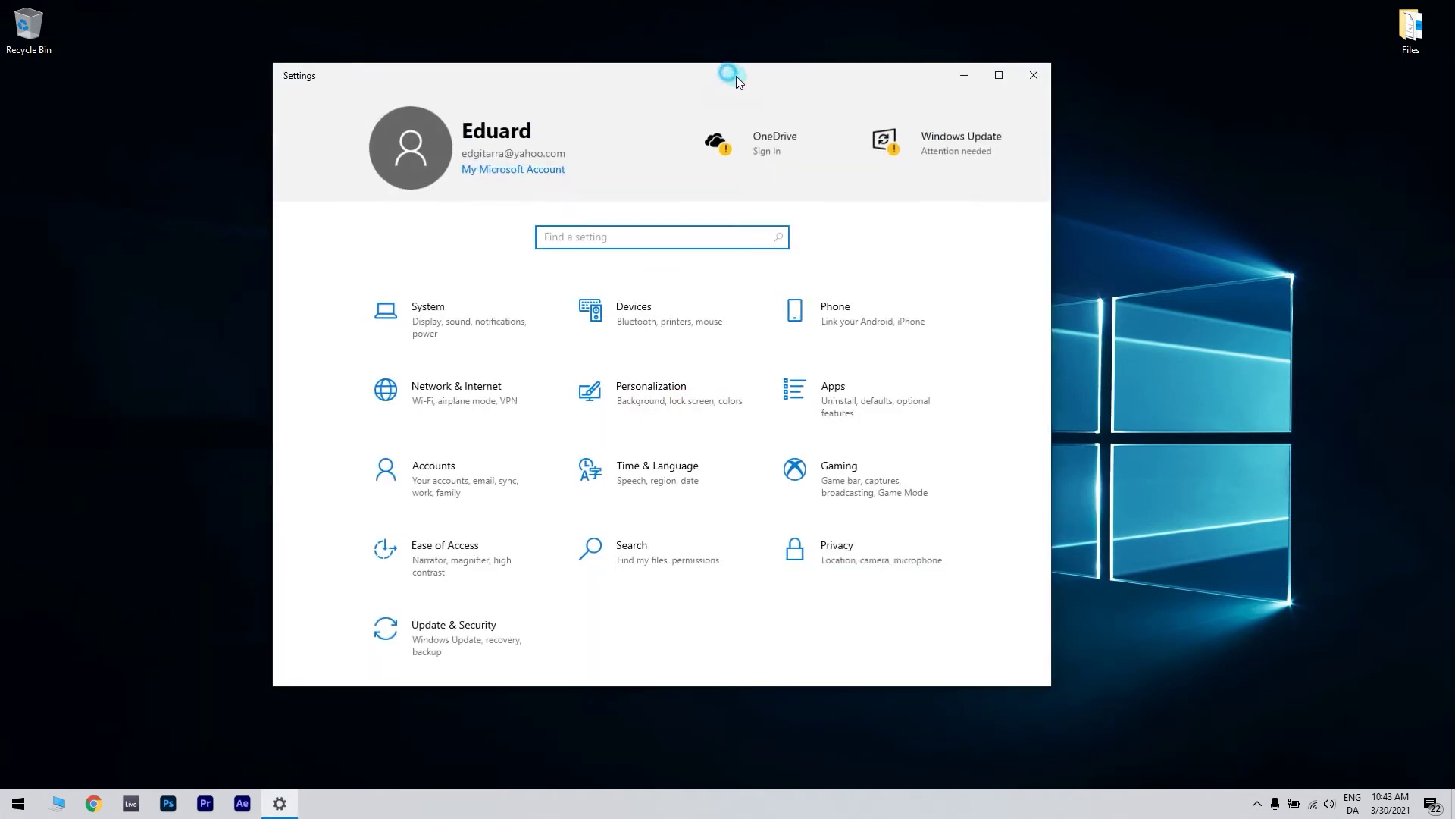
{"action": "left_click_drag", "start_coordinate": [735, 76], "coordinate": [781, 79]}
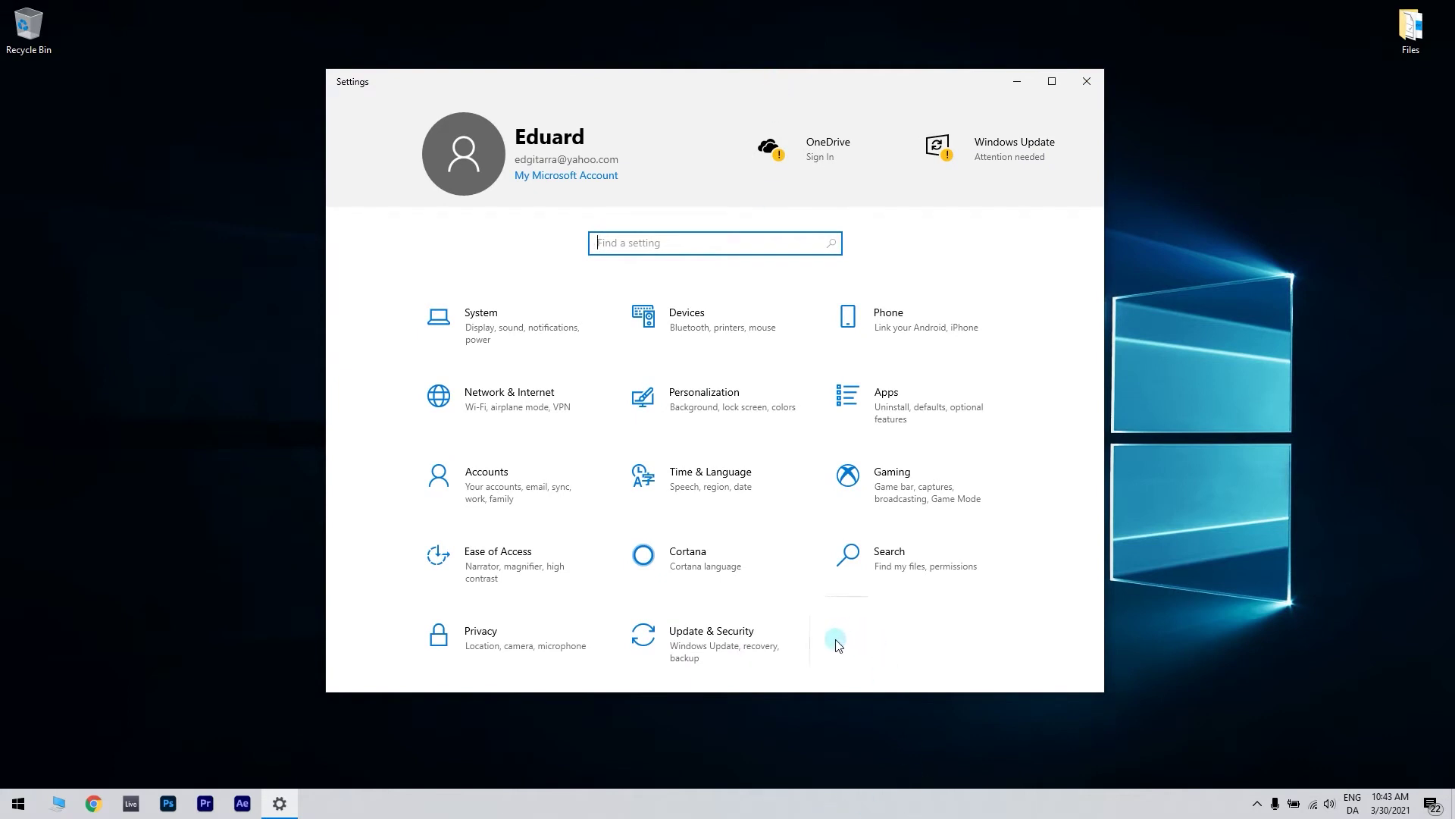
Run the Windows Update troubleshooter under Update & Security > Troubleshoot
{"action": "left_click", "coordinate": [753, 634]}
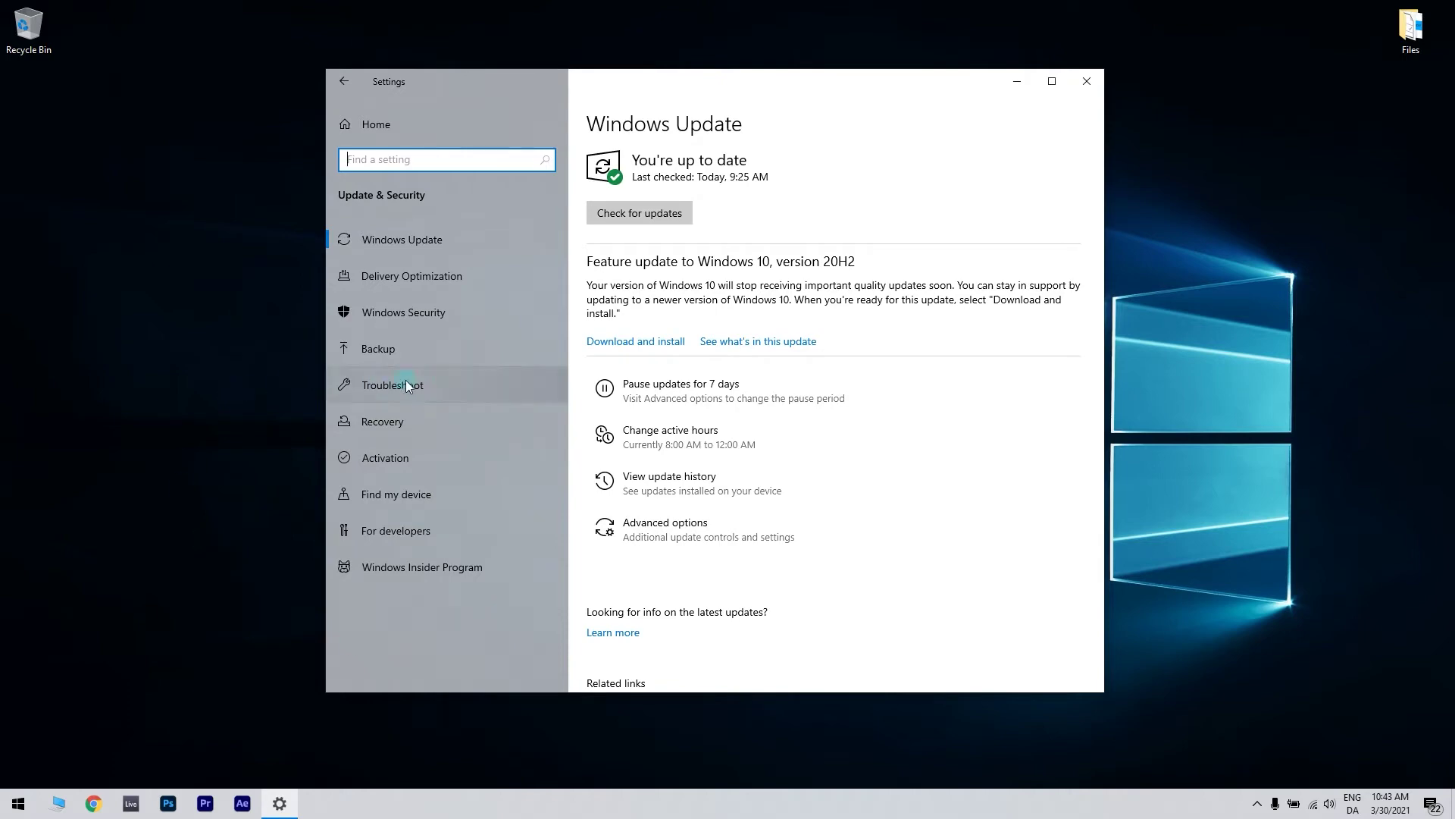
{"action": "left_click", "coordinate": [424, 385]}
{"action": "scroll", "coordinate": [1035, 358], "scroll_direction": "down", "scroll_amount": 5}
{"action": "scroll", "coordinate": [878, 446], "scroll_direction": "up", "scroll_amount": 2}
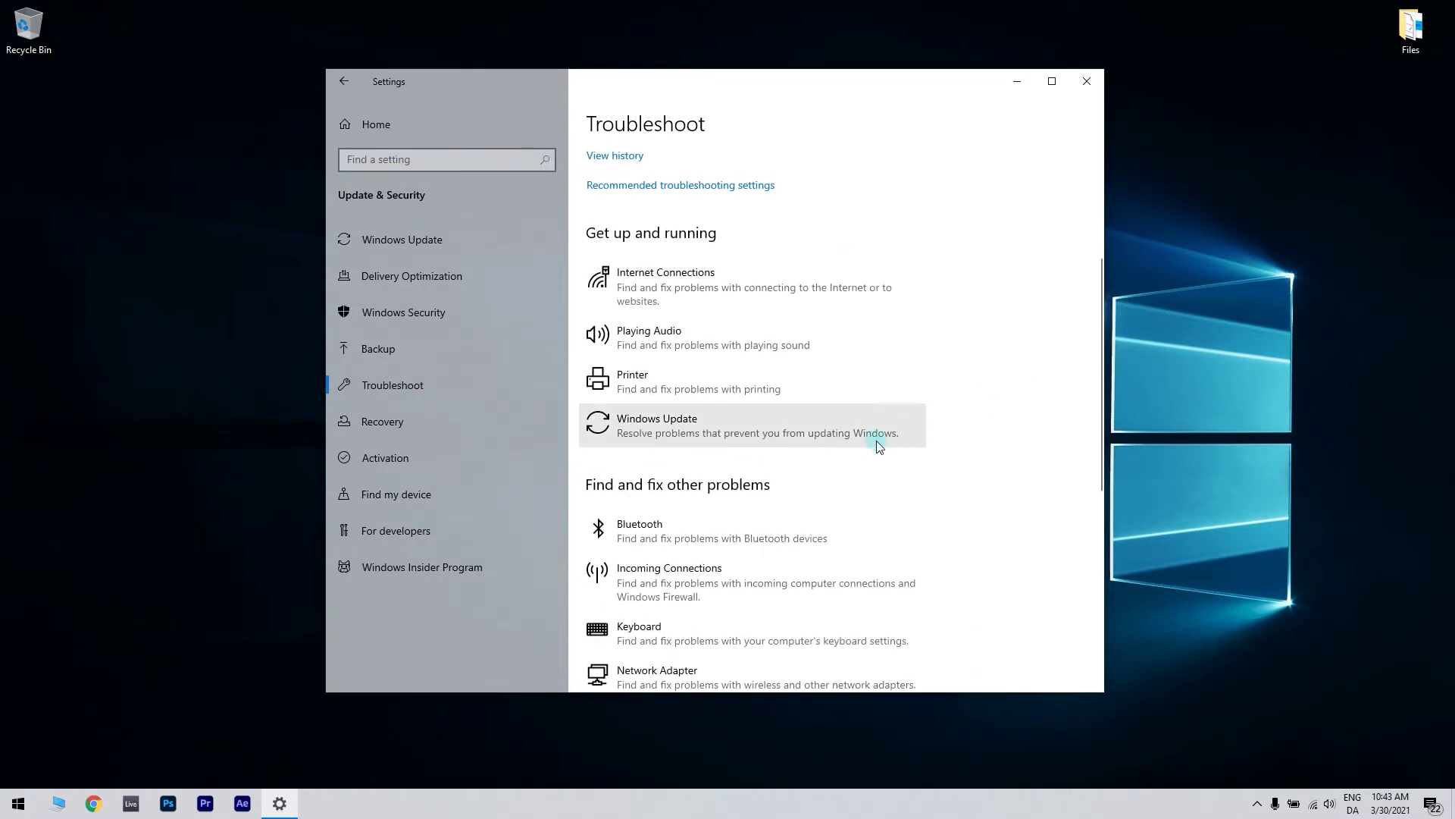
{"action": "left_click", "coordinate": [852, 432]}
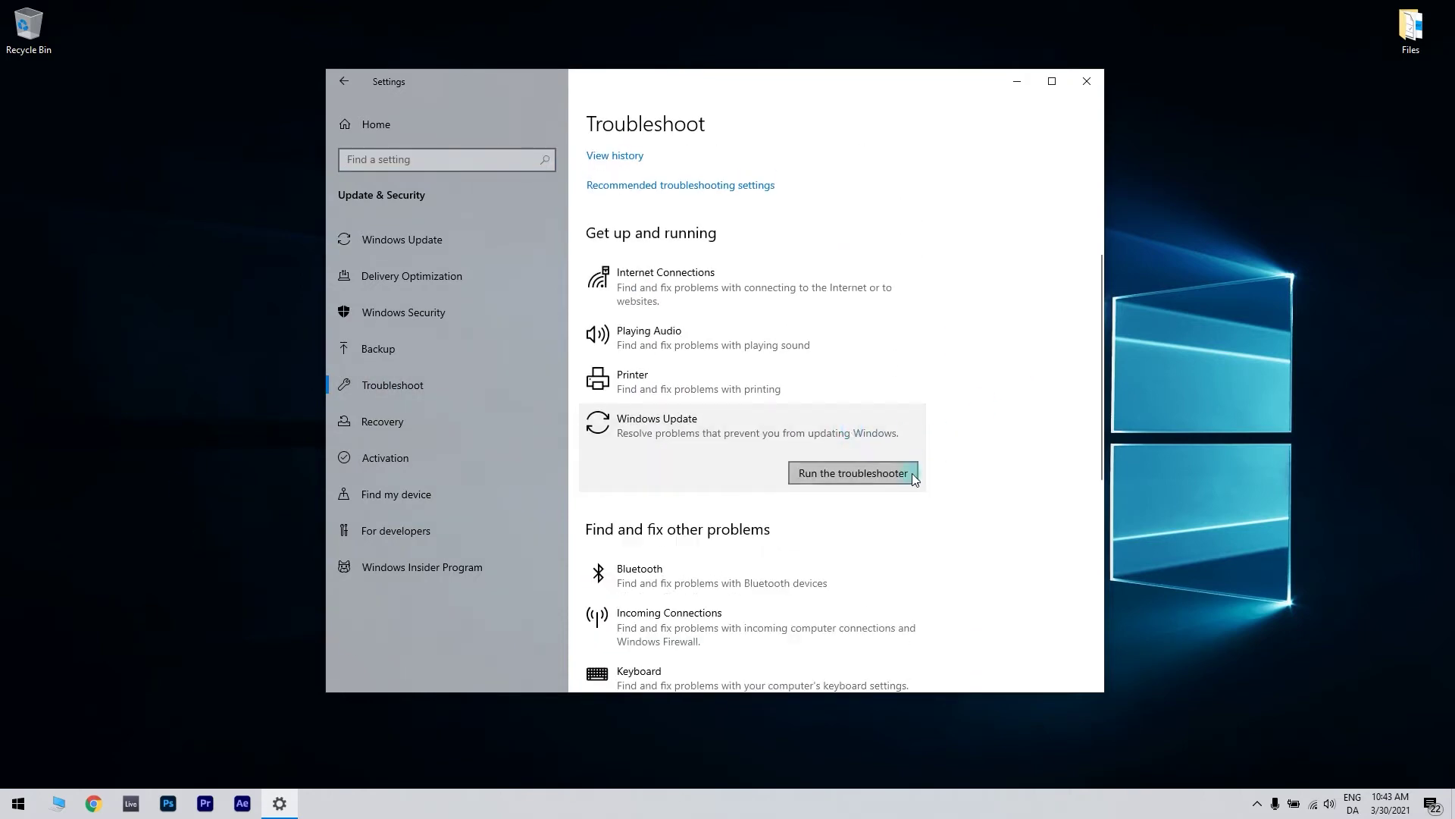
{"action": "left_click", "coordinate": [852, 473]}
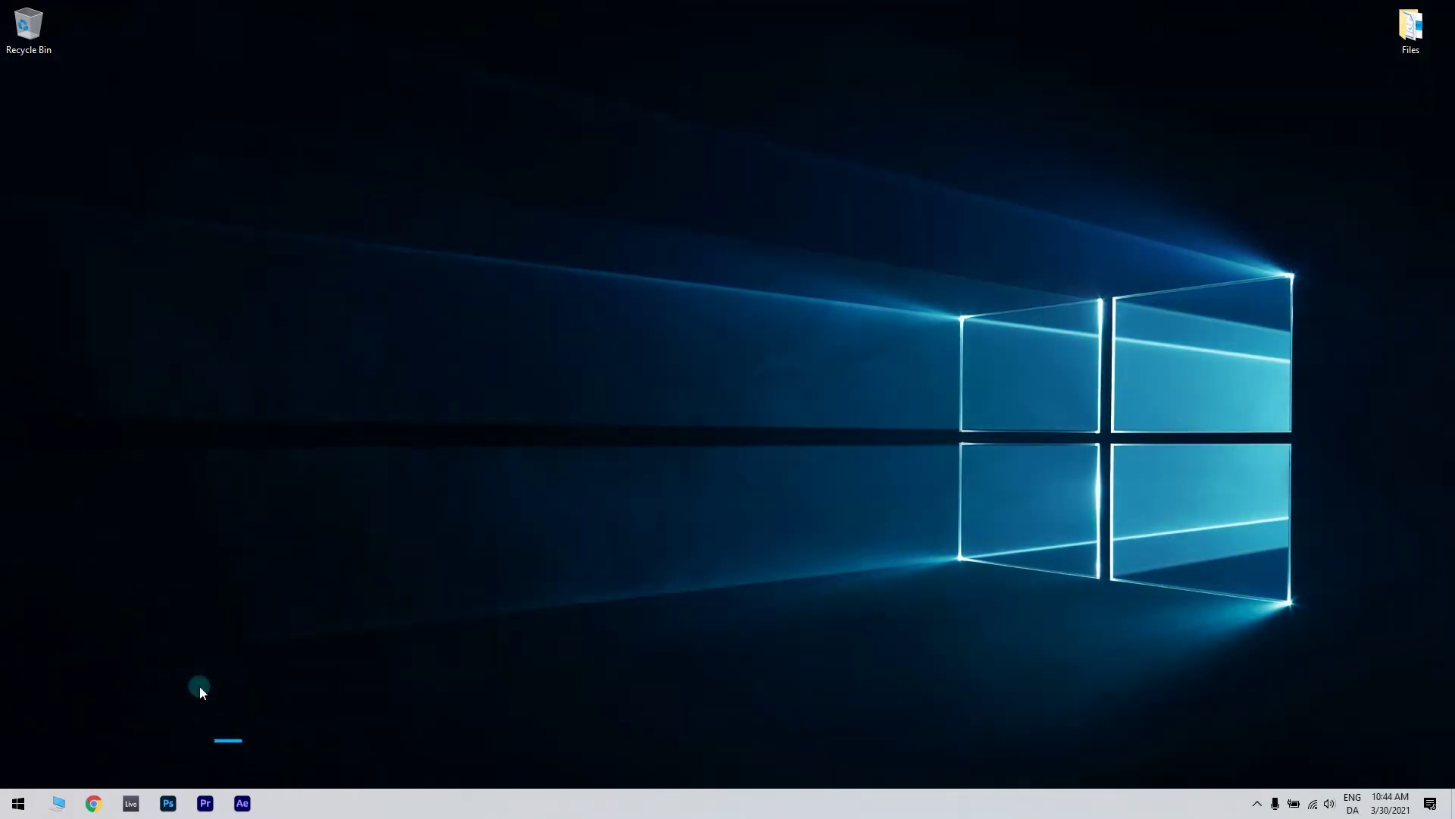
Open Control Panel's Troubleshooting section via a 'control' search
{"action": "left_click", "coordinate": [18, 804]}
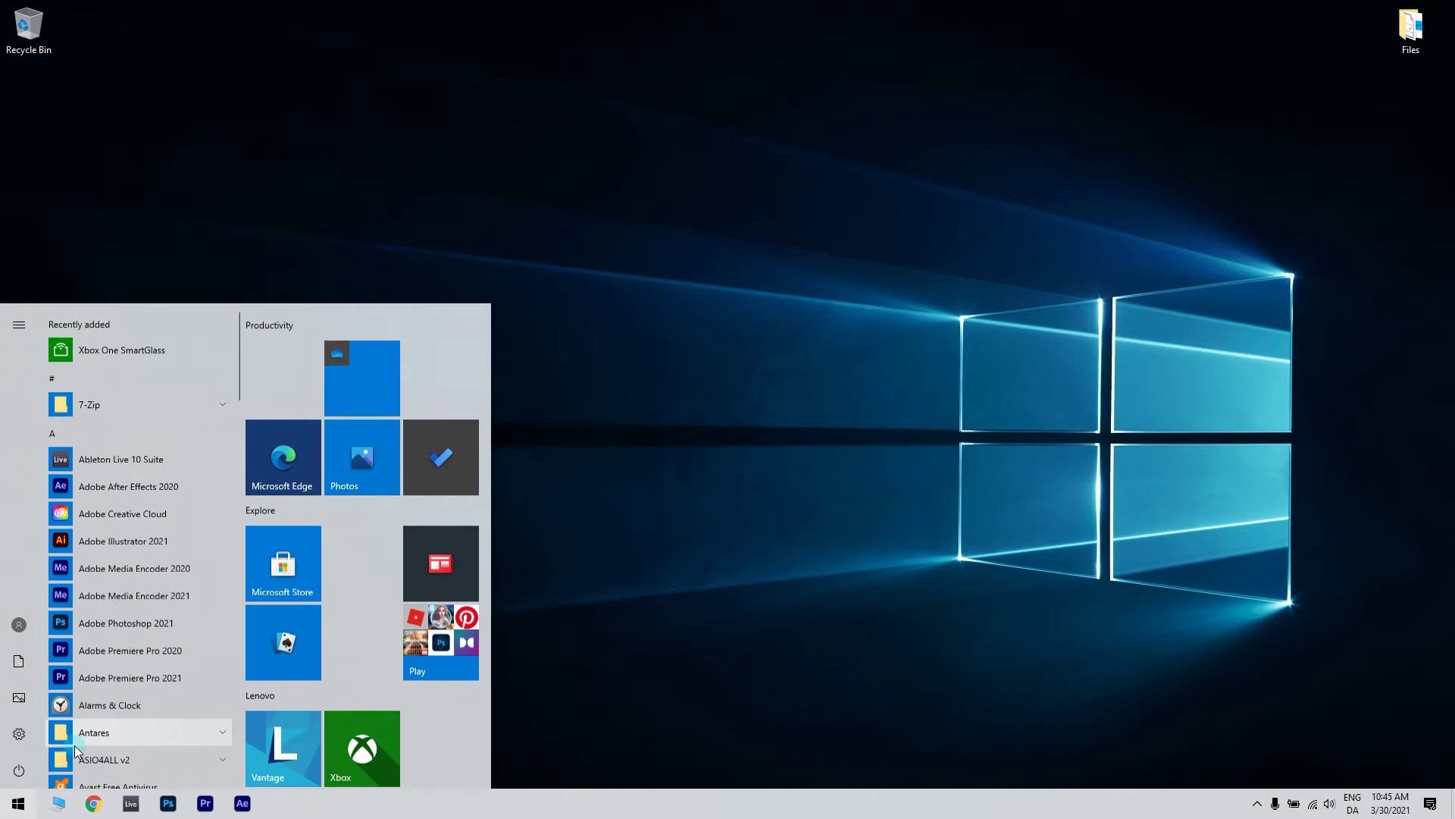
{"action": "type", "text": "co"}
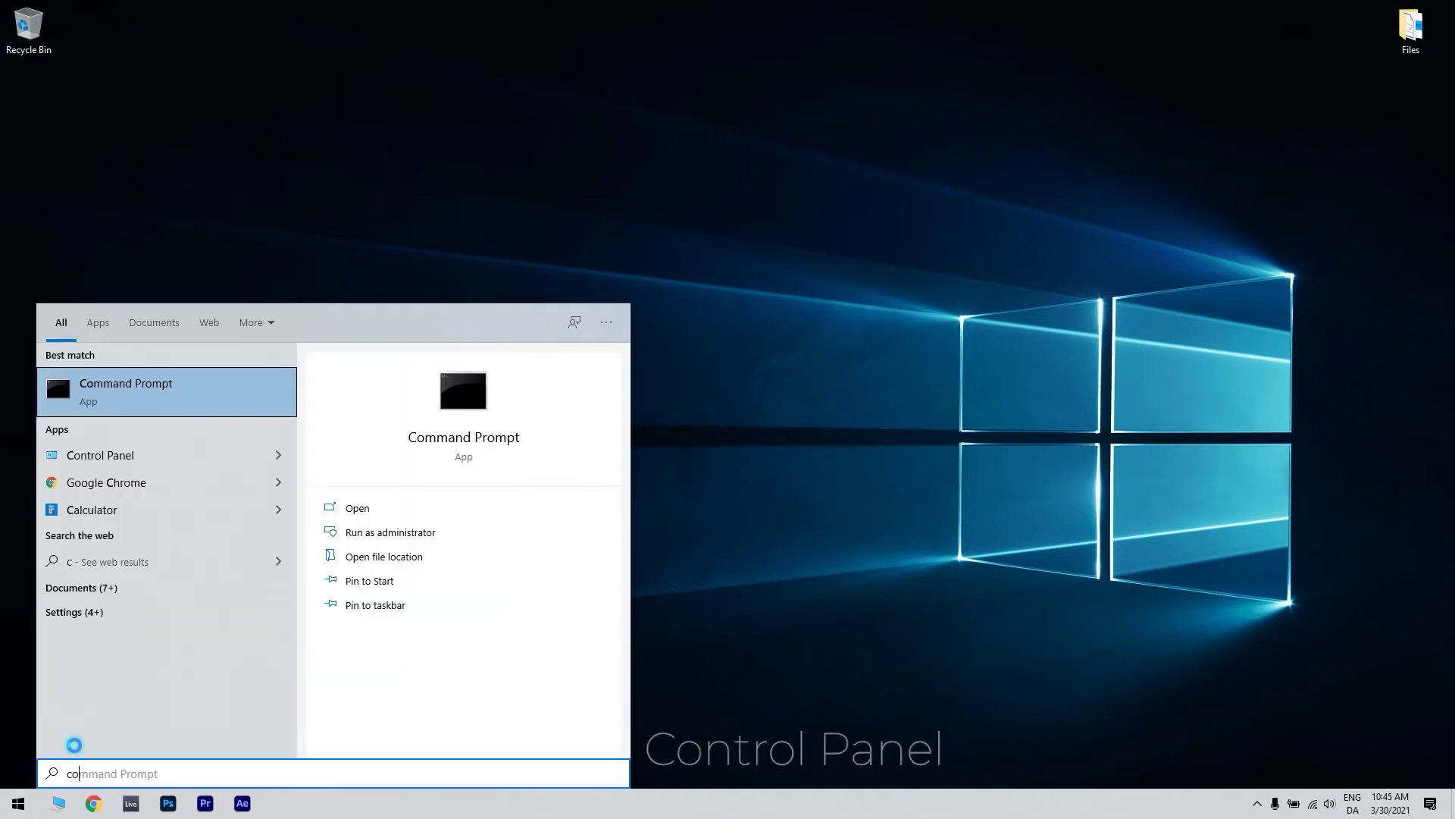
{"action": "type", "text": "ntrol"}
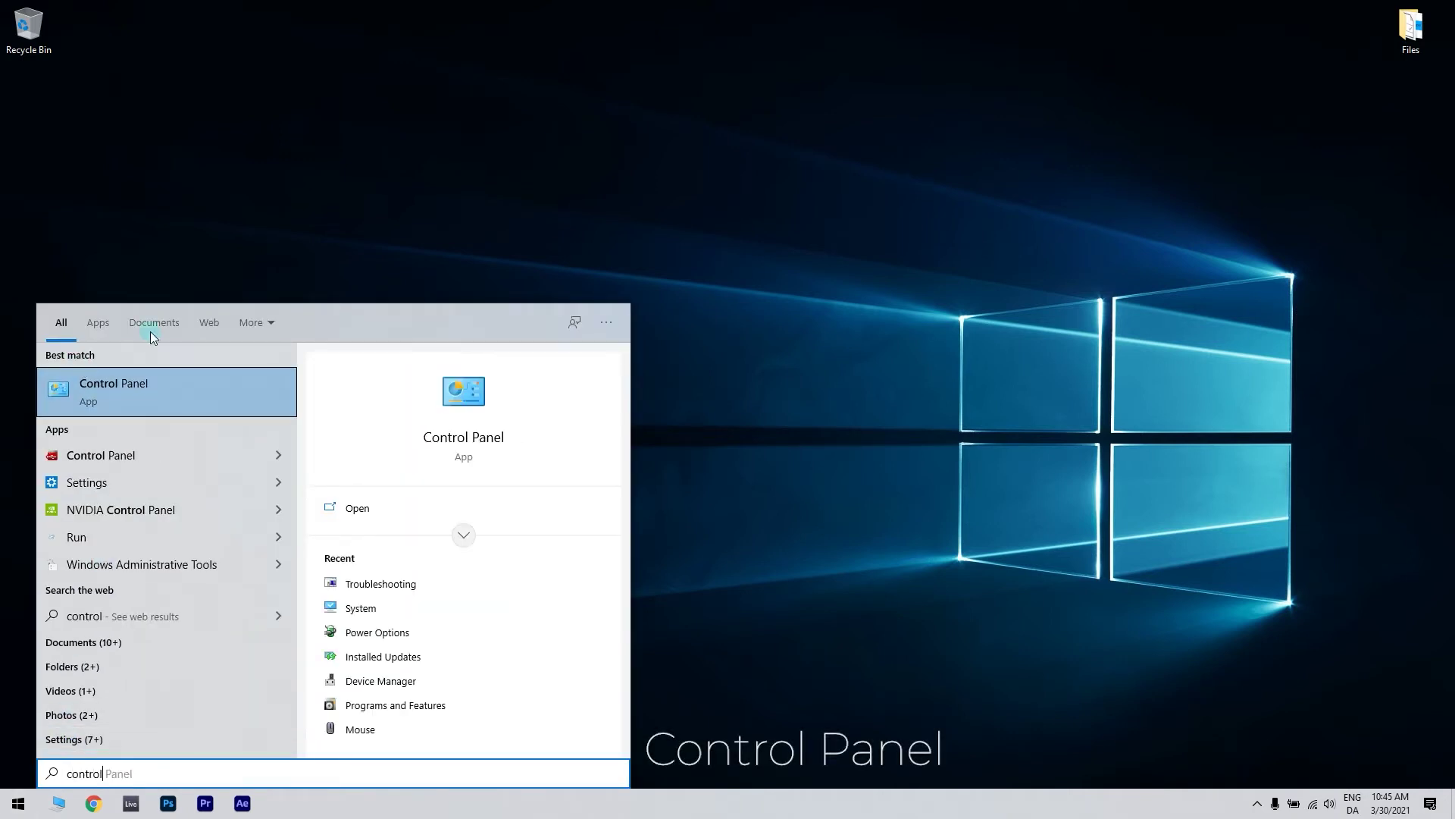
{"action": "left_click", "coordinate": [224, 383]}
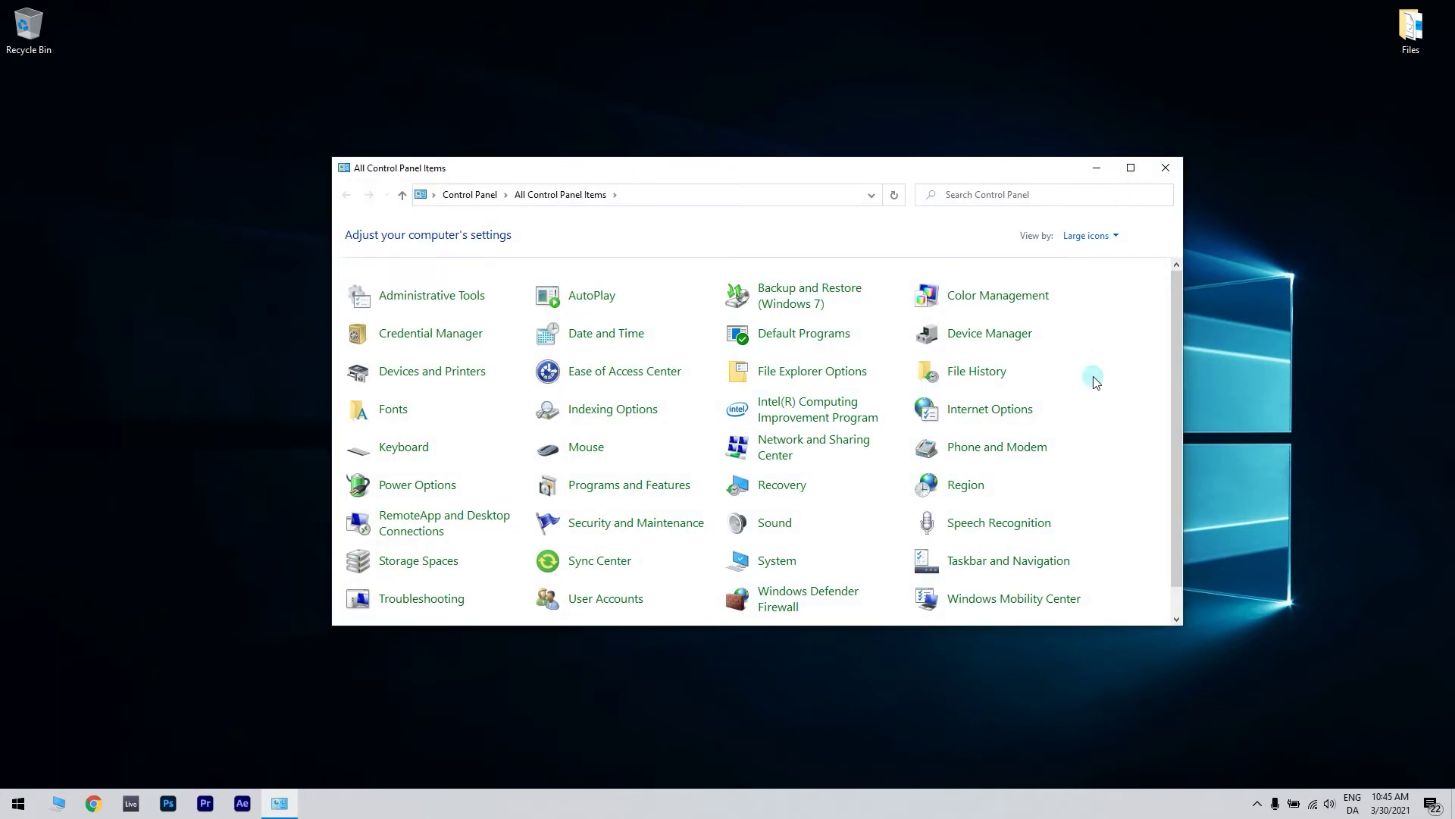
{"action": "scroll", "coordinate": [1105, 380], "scroll_direction": "down", "scroll_amount": 1}
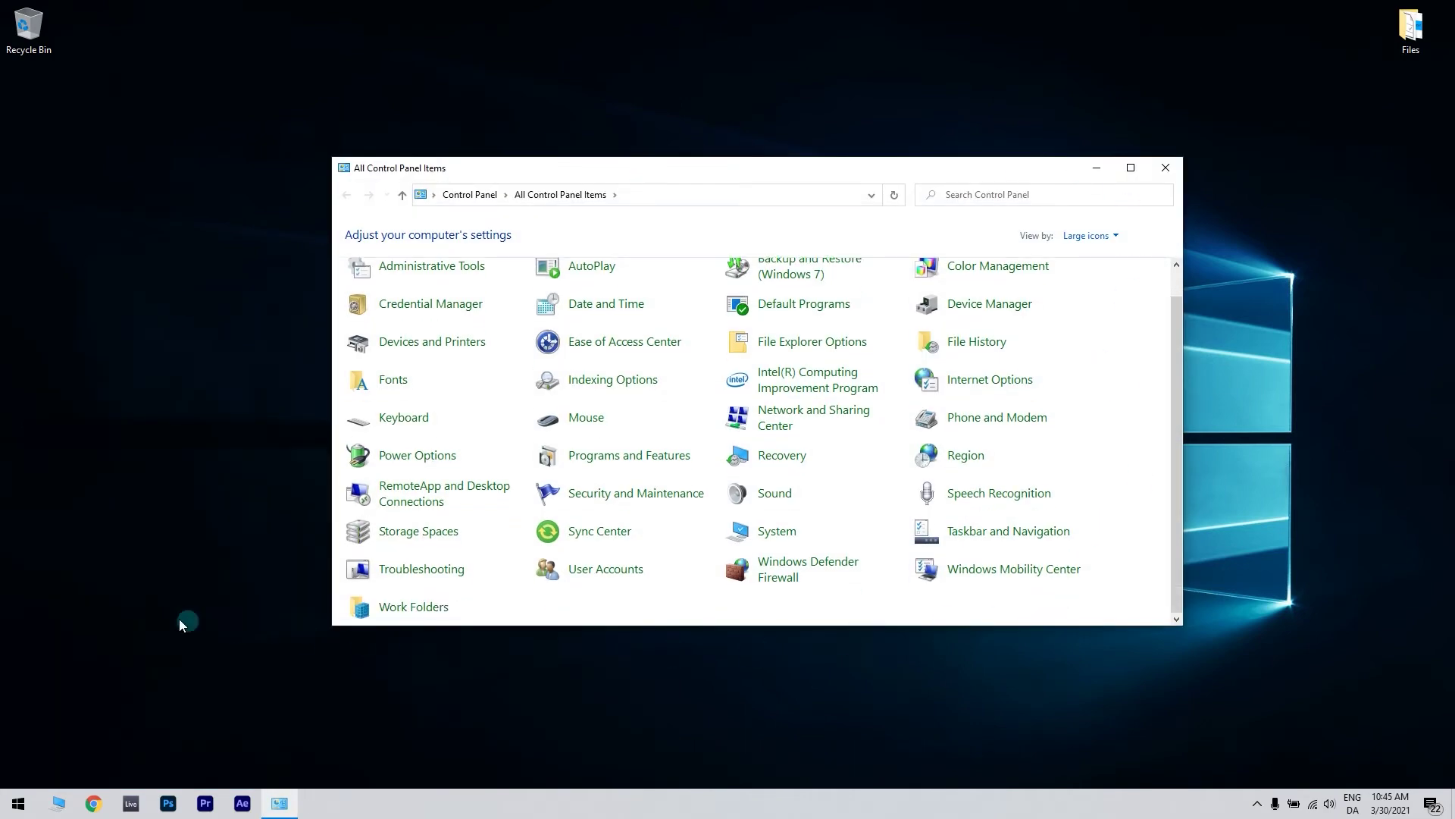
{"action": "left_click", "coordinate": [438, 579]}
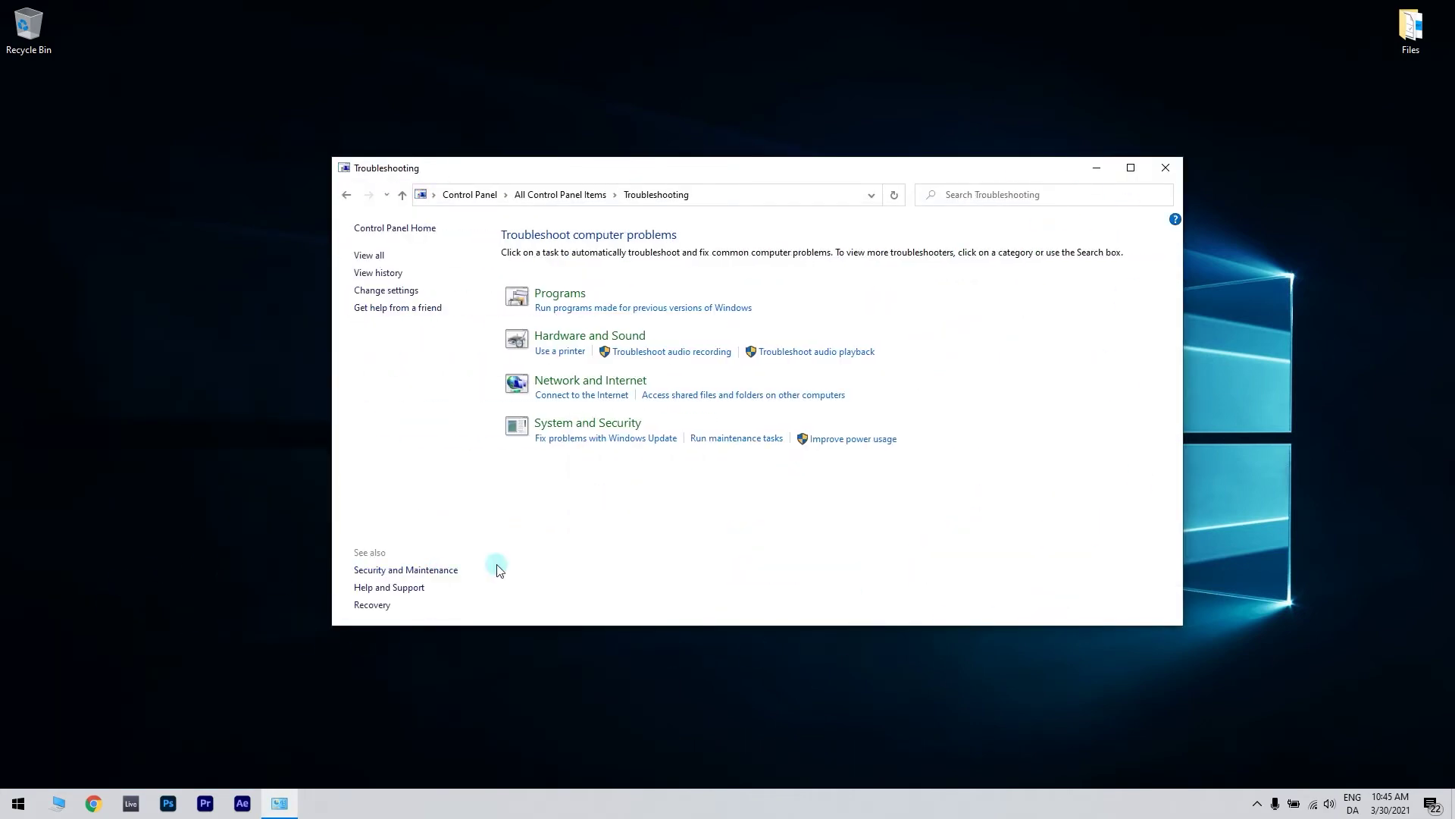
Run the Background Intelligent Transfer Service troubleshooter with Apply repairs automatically enabled
{"action": "left_click", "coordinate": [371, 256]}
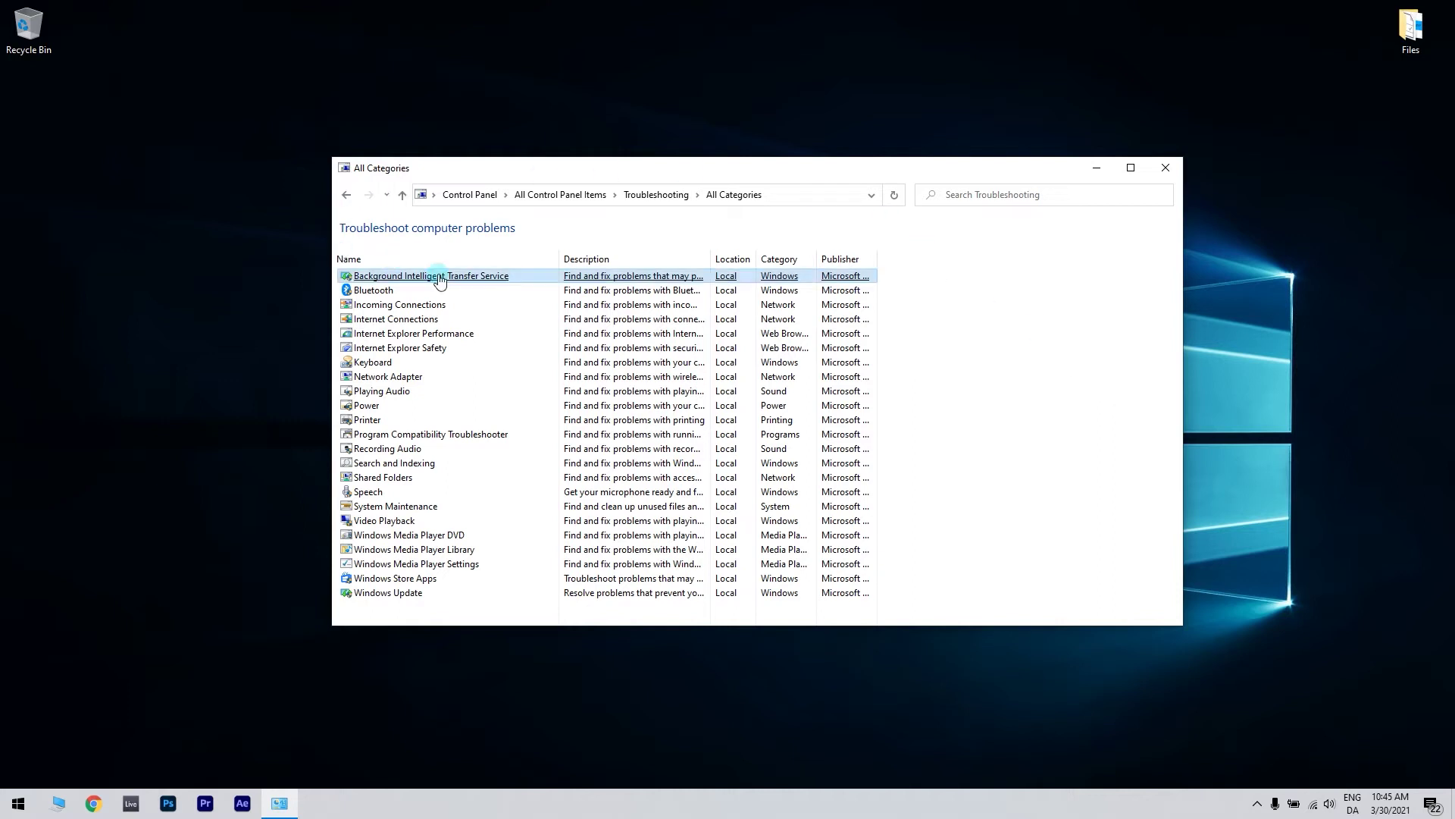
{"action": "left_click", "coordinate": [529, 279]}
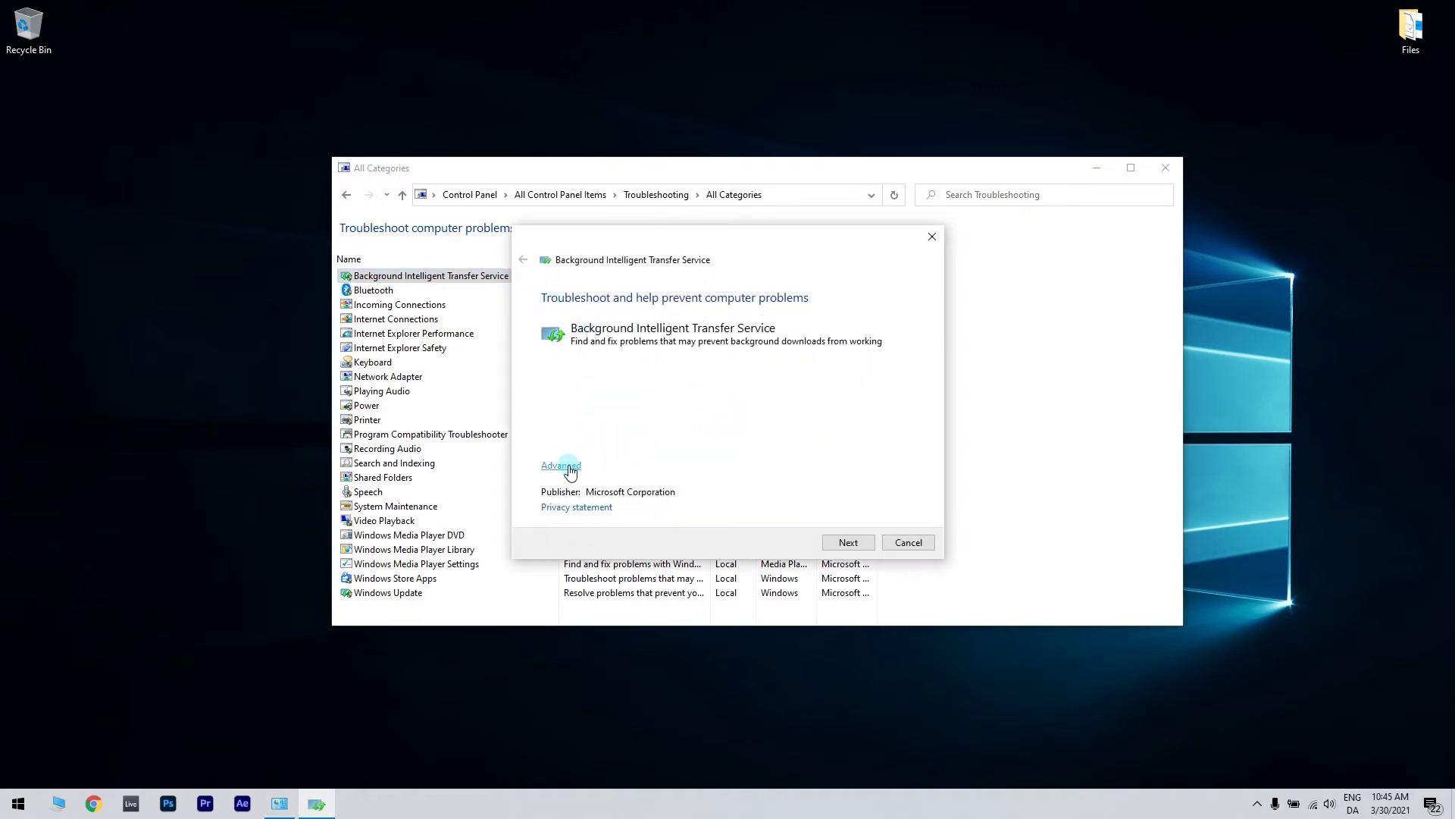
{"action": "left_click", "coordinate": [561, 465]}
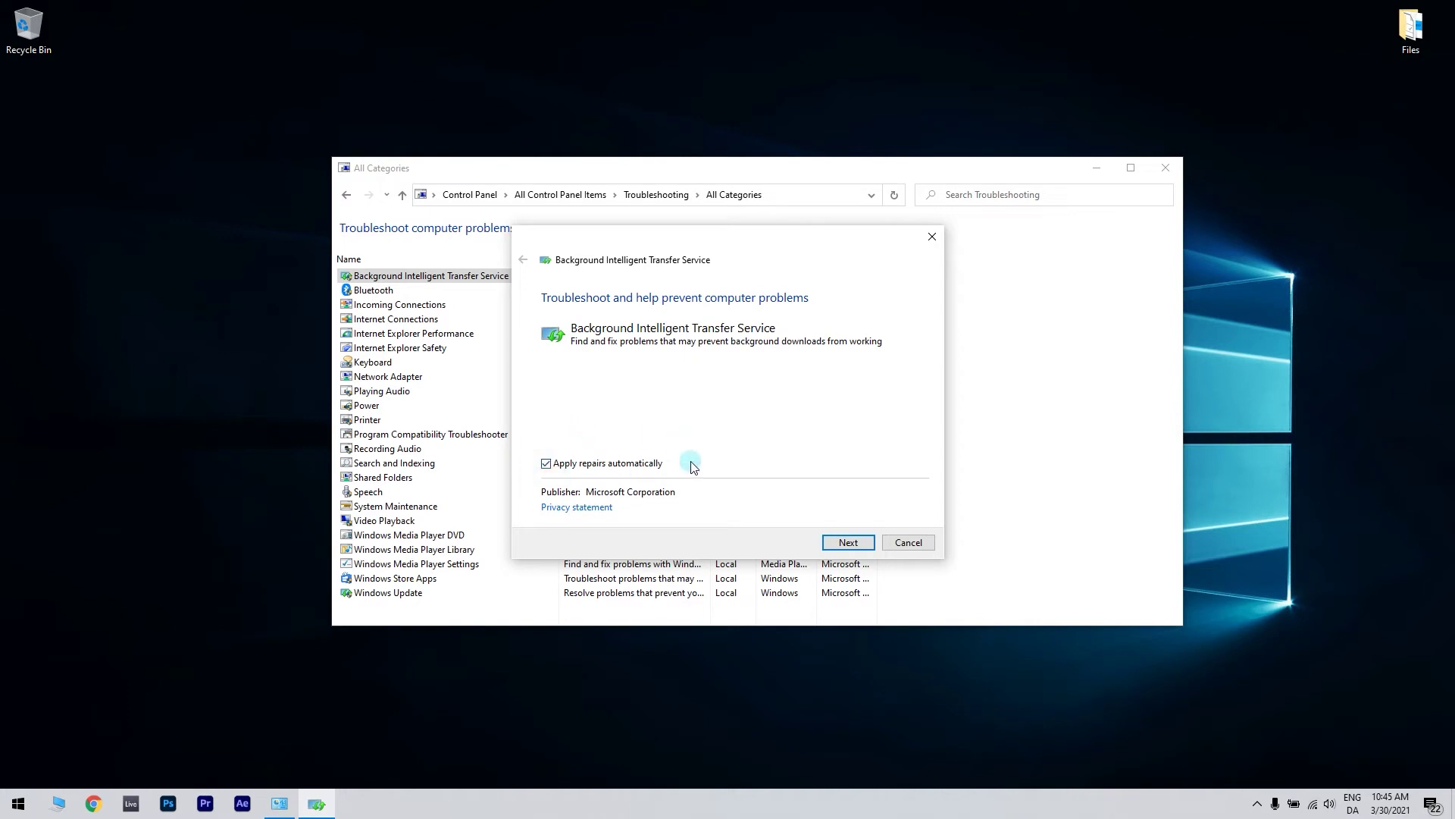
{"action": "left_click", "coordinate": [820, 542]}
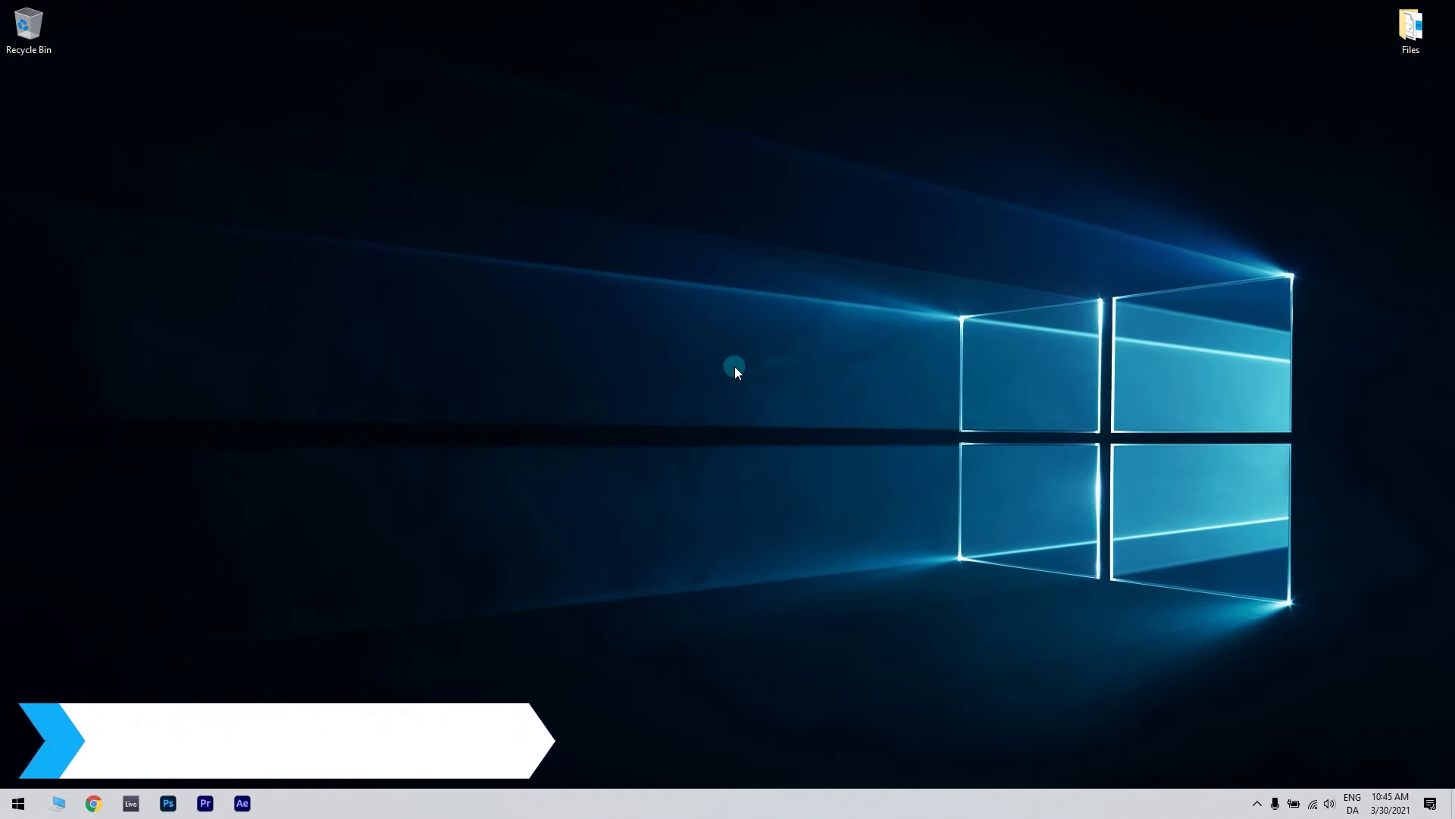
Launch Command Prompt as administrator from a 'cmd' search and centre its window
{"action": "left_click", "coordinate": [15, 805]}
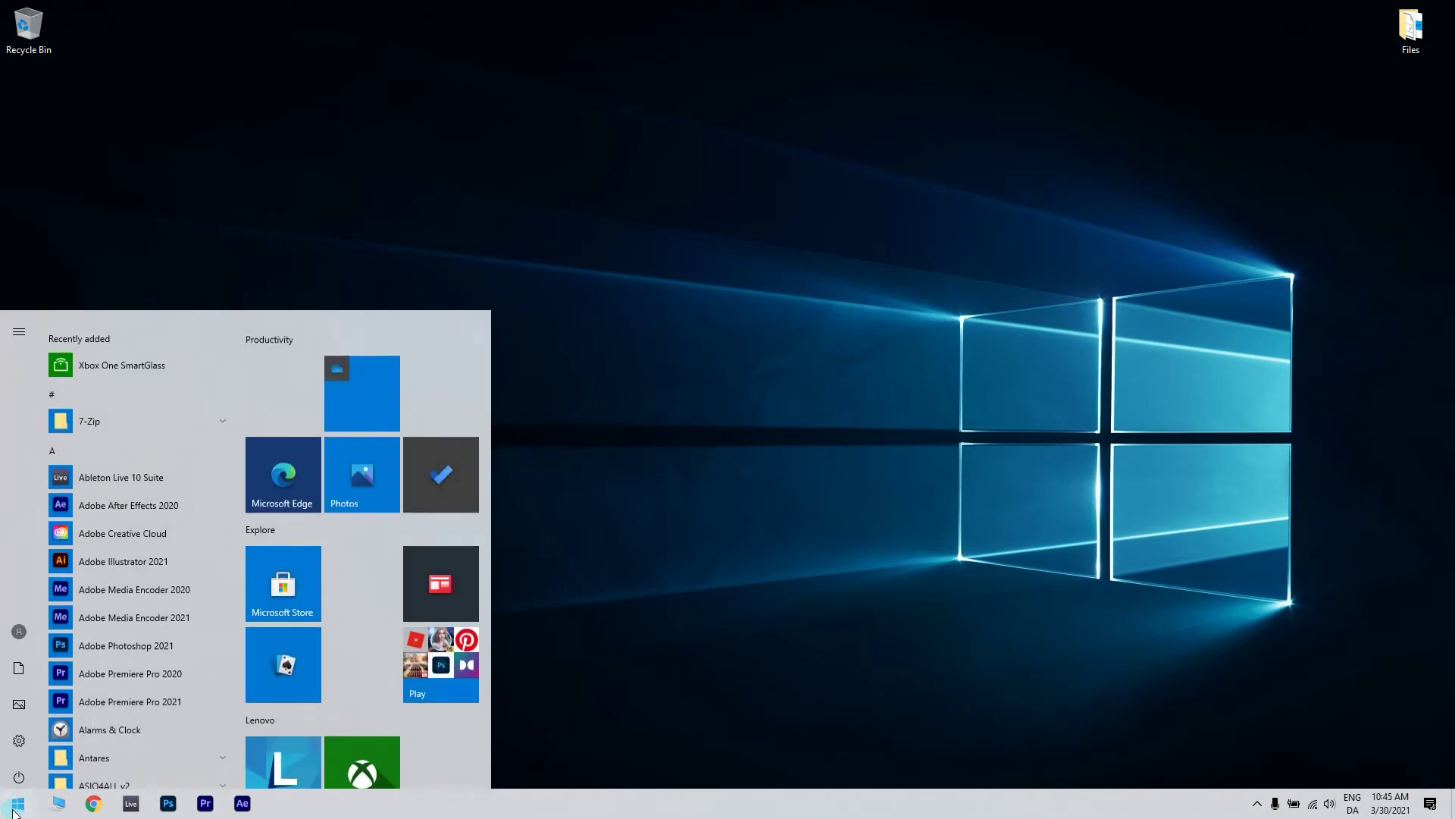
{"action": "type", "text": "cmd"}
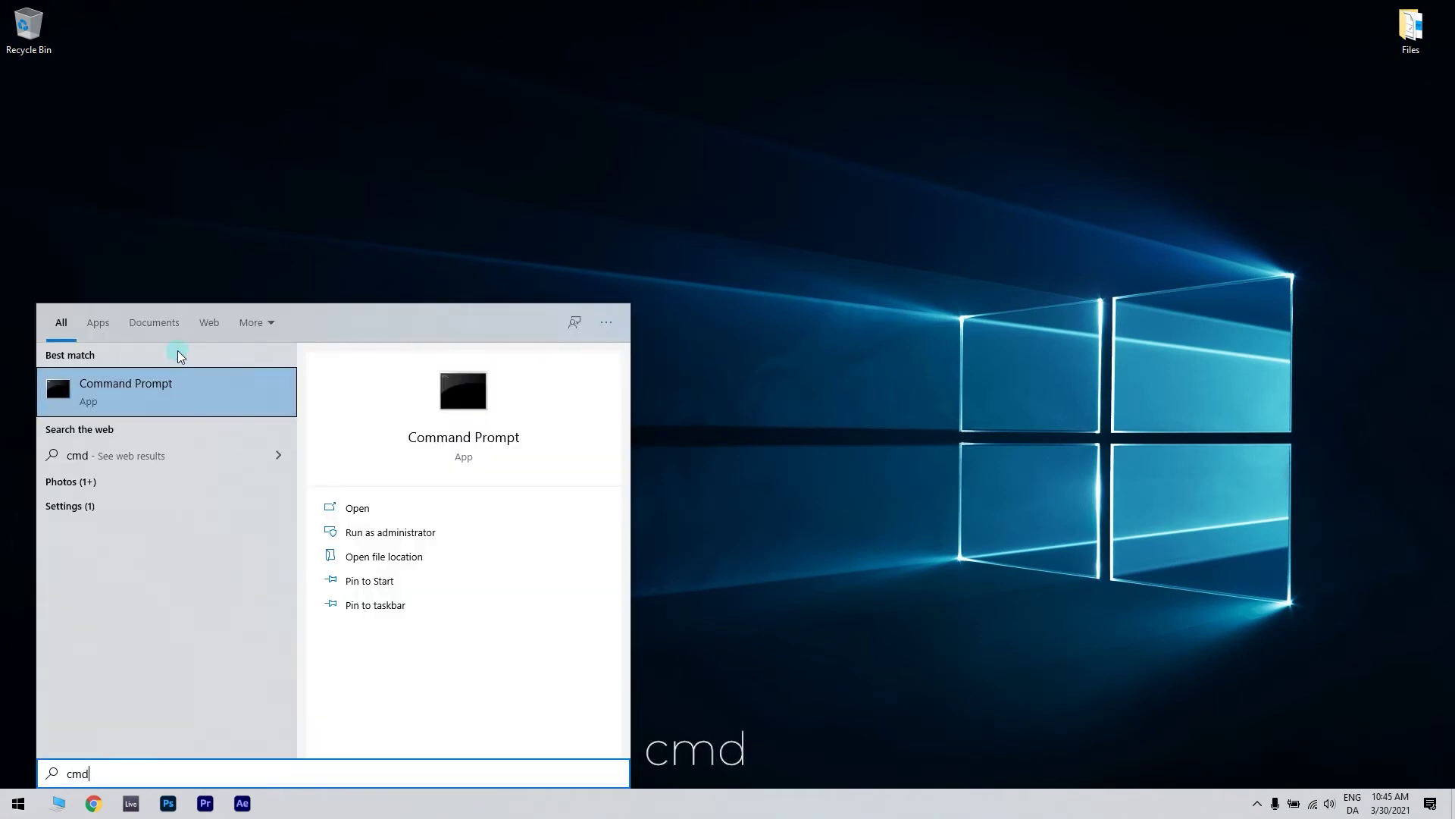
{"action": "right_click", "coordinate": [239, 383]}
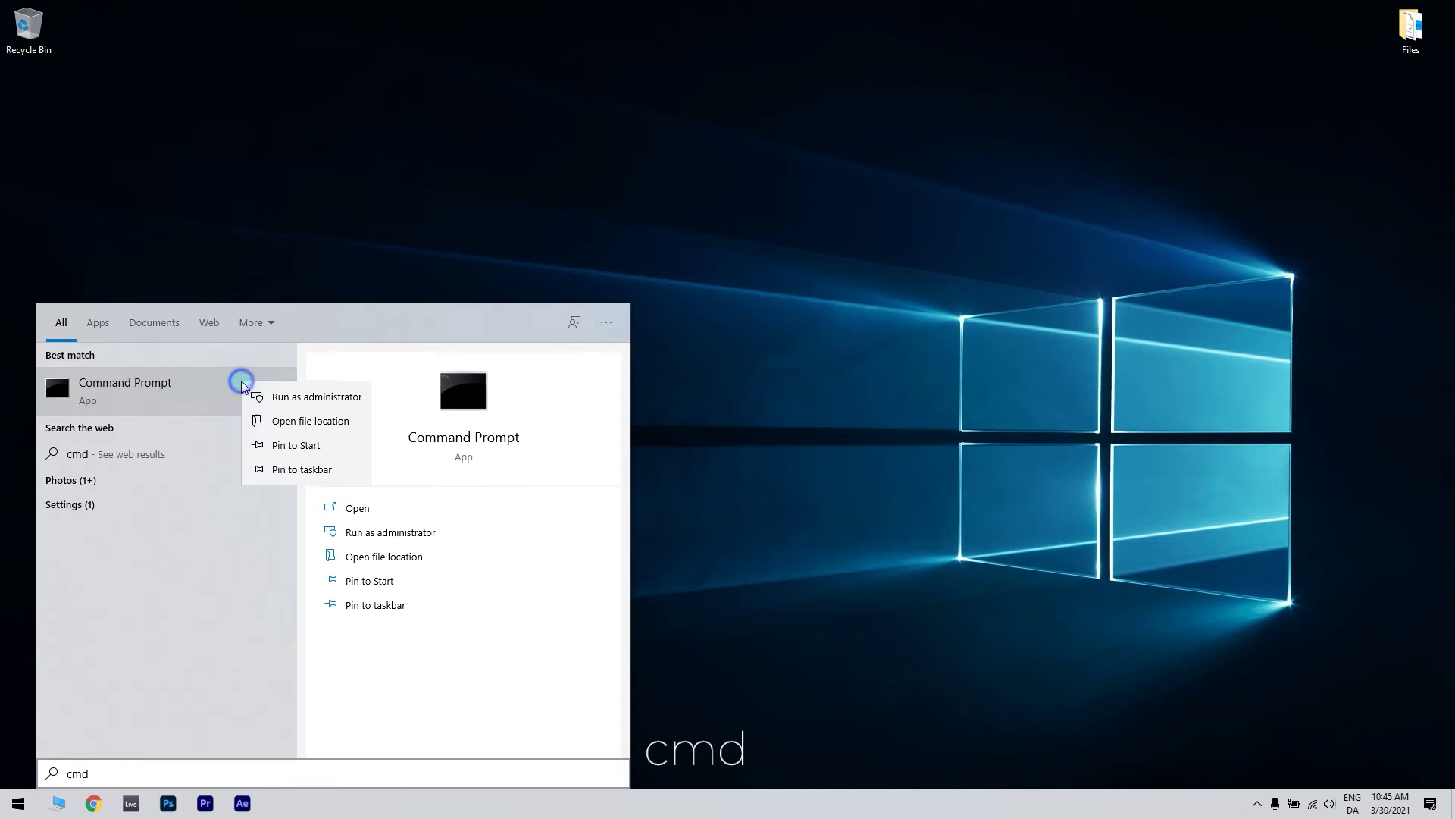
{"action": "left_click", "coordinate": [314, 398]}
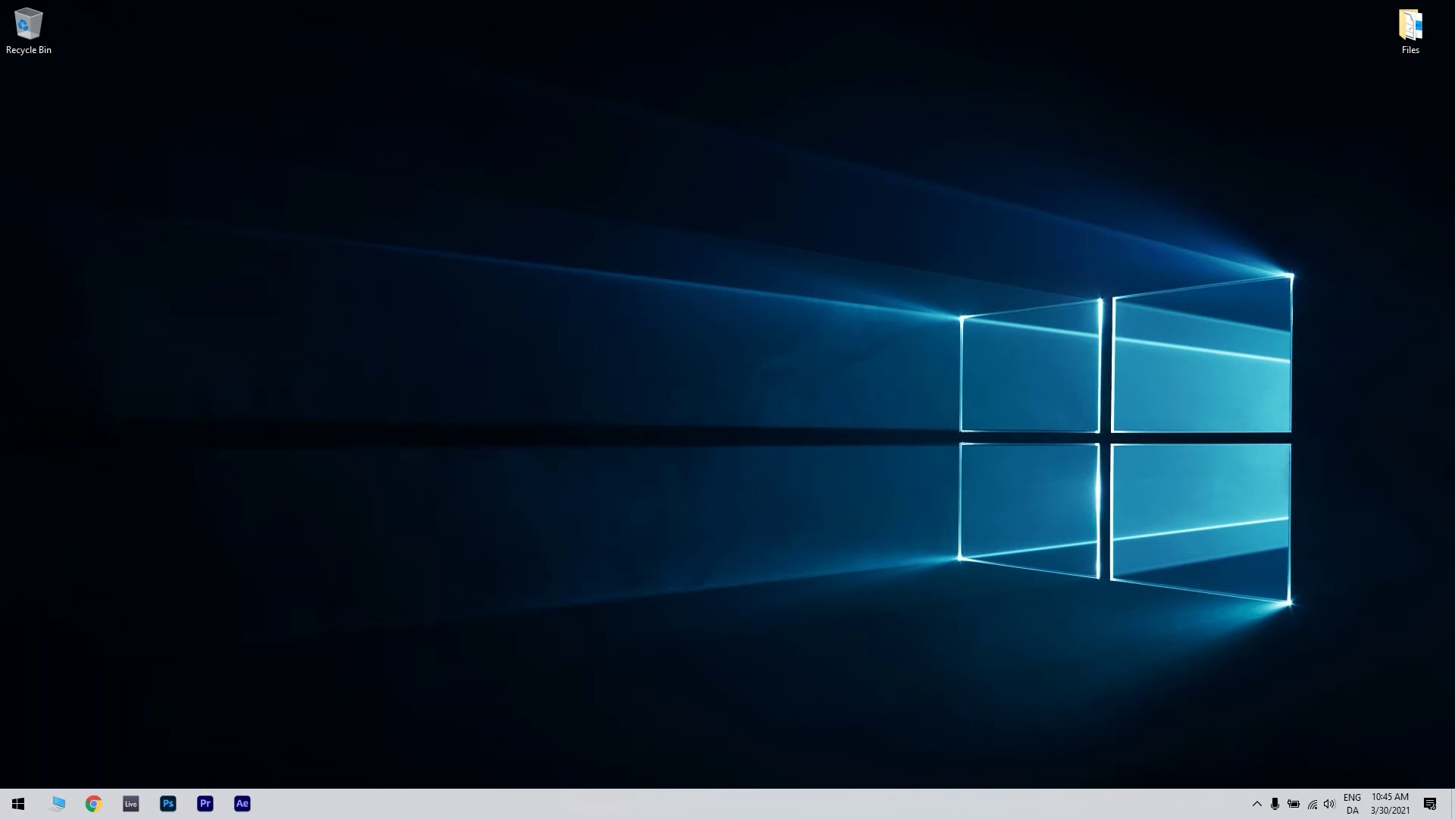
{"action": "left_click_drag", "start_coordinate": [556, 170], "coordinate": [785, 206]}
{"action": "left_click", "coordinate": [640, 385]}
{"action": "left_click", "coordinate": [16, 806]}
Open a second administrator Command Prompt from the 'cmd' search and move it to the centre
{"action": "type", "text": "cmd"}
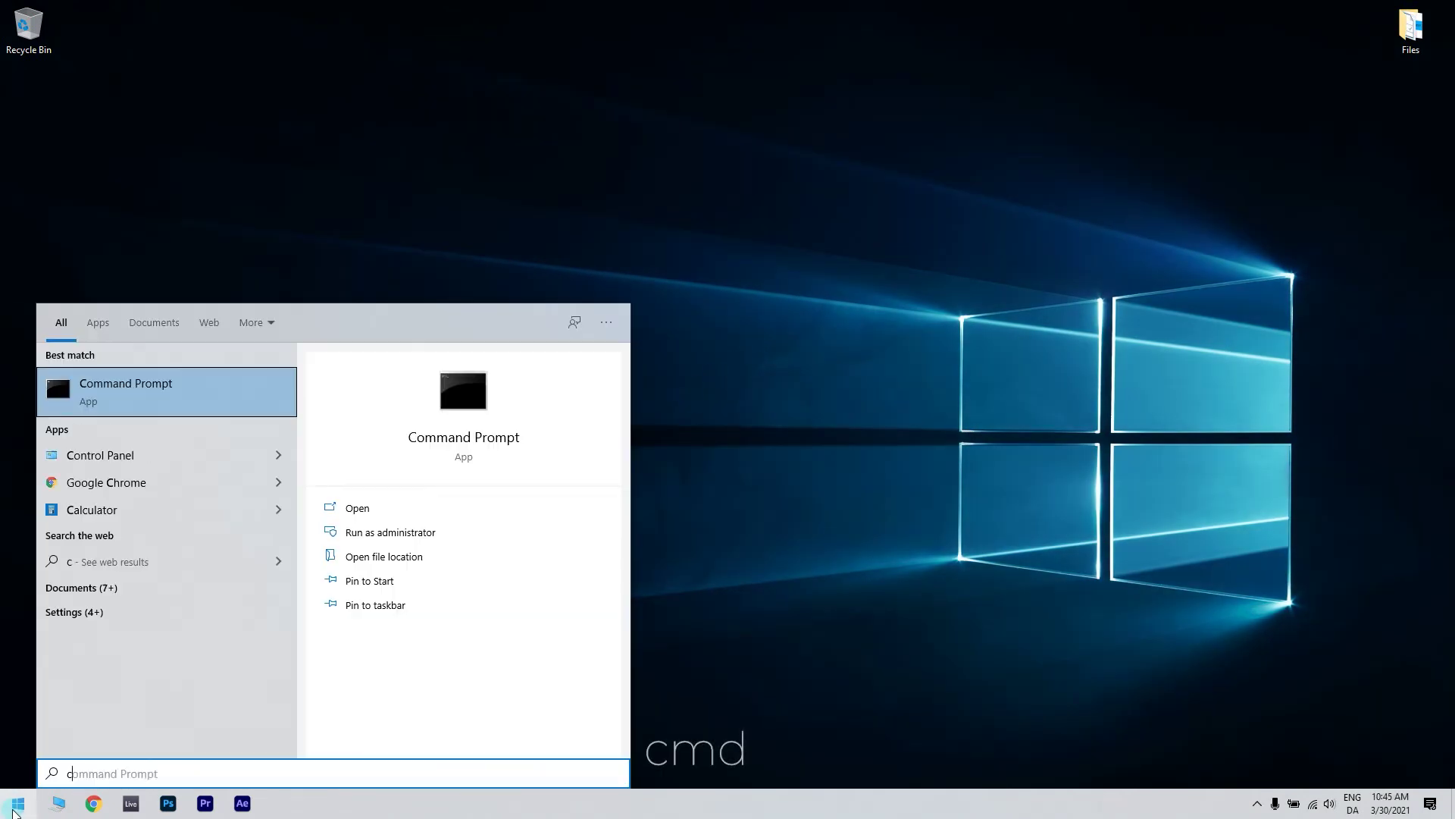
{"action": "right_click", "coordinate": [242, 387]}
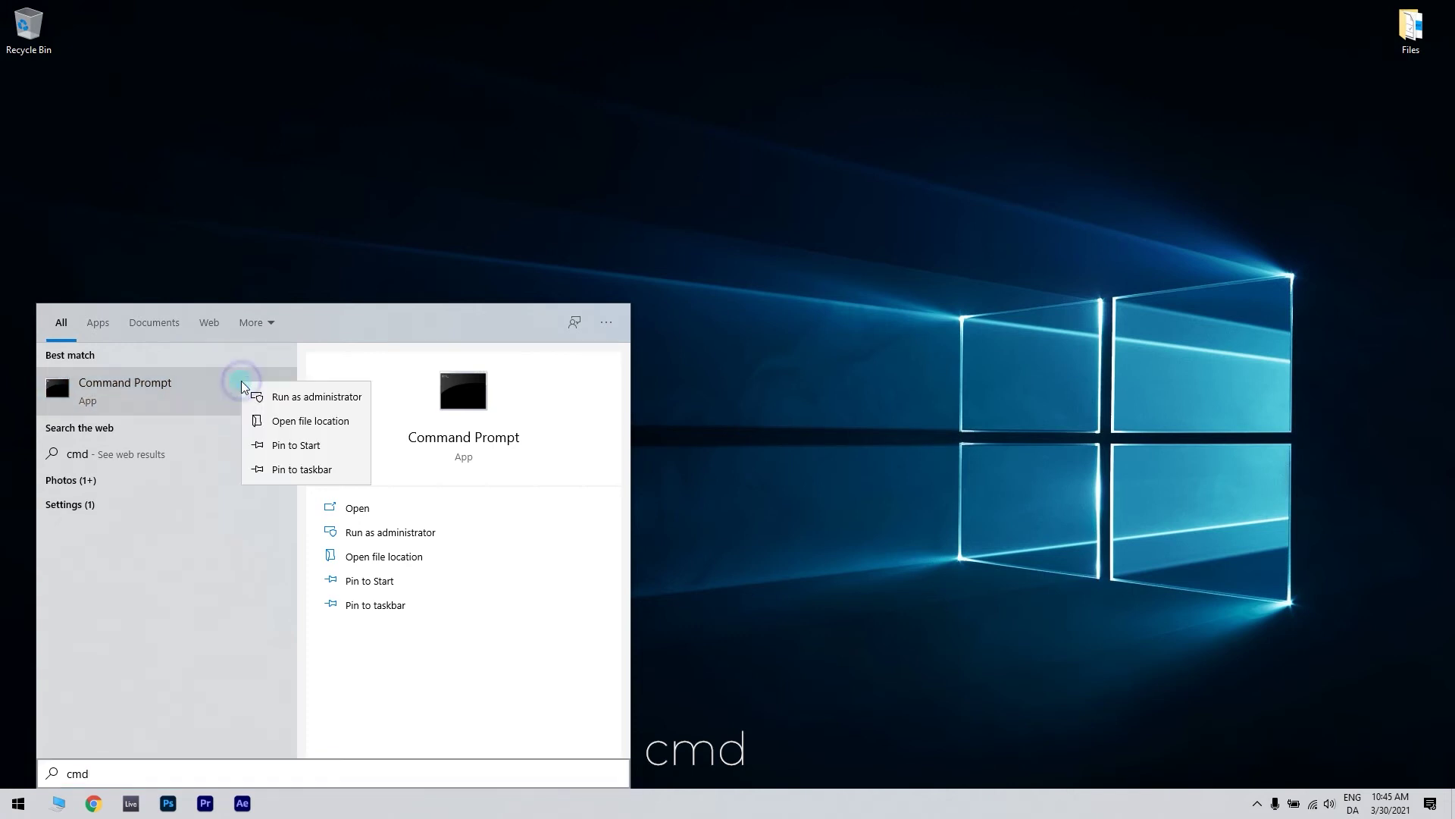
{"action": "left_click", "coordinate": [312, 395]}
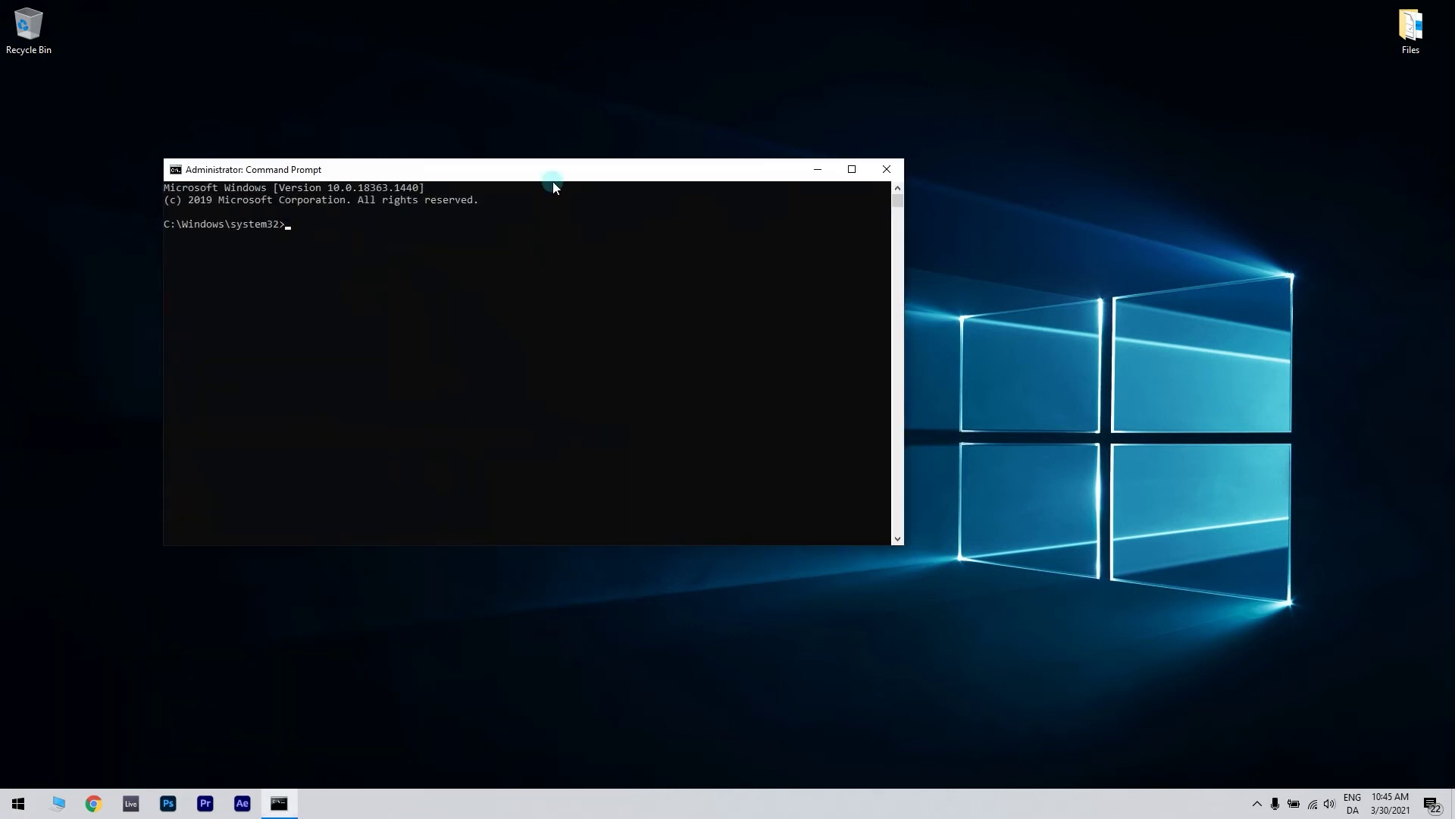
{"action": "left_click_drag", "start_coordinate": [552, 176], "coordinate": [806, 207]}
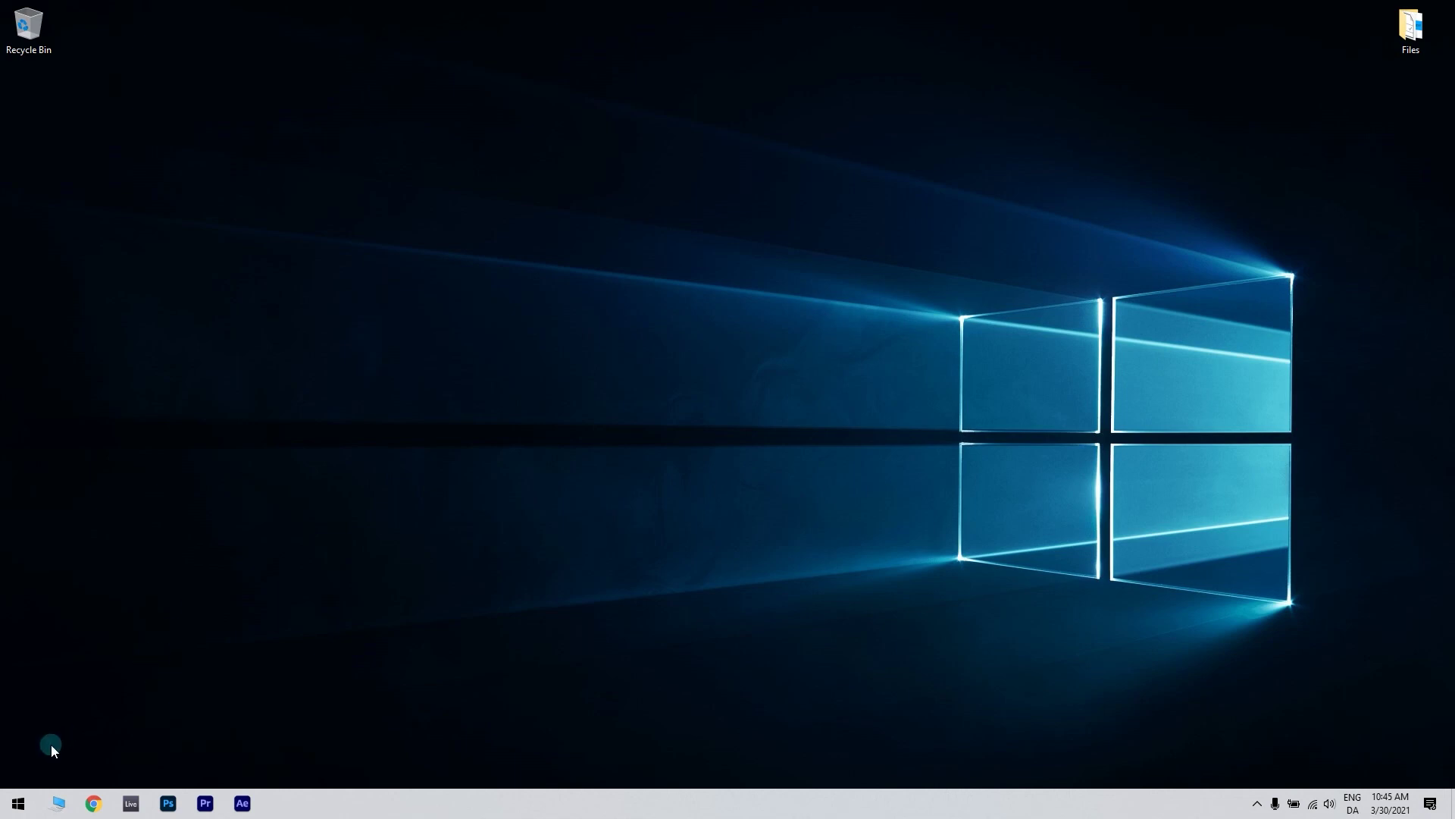
Run Command Prompt as administrator again from a Start search for 'cmd'
{"action": "left_click", "coordinate": [17, 803]}
{"action": "type", "text": "cmd"}
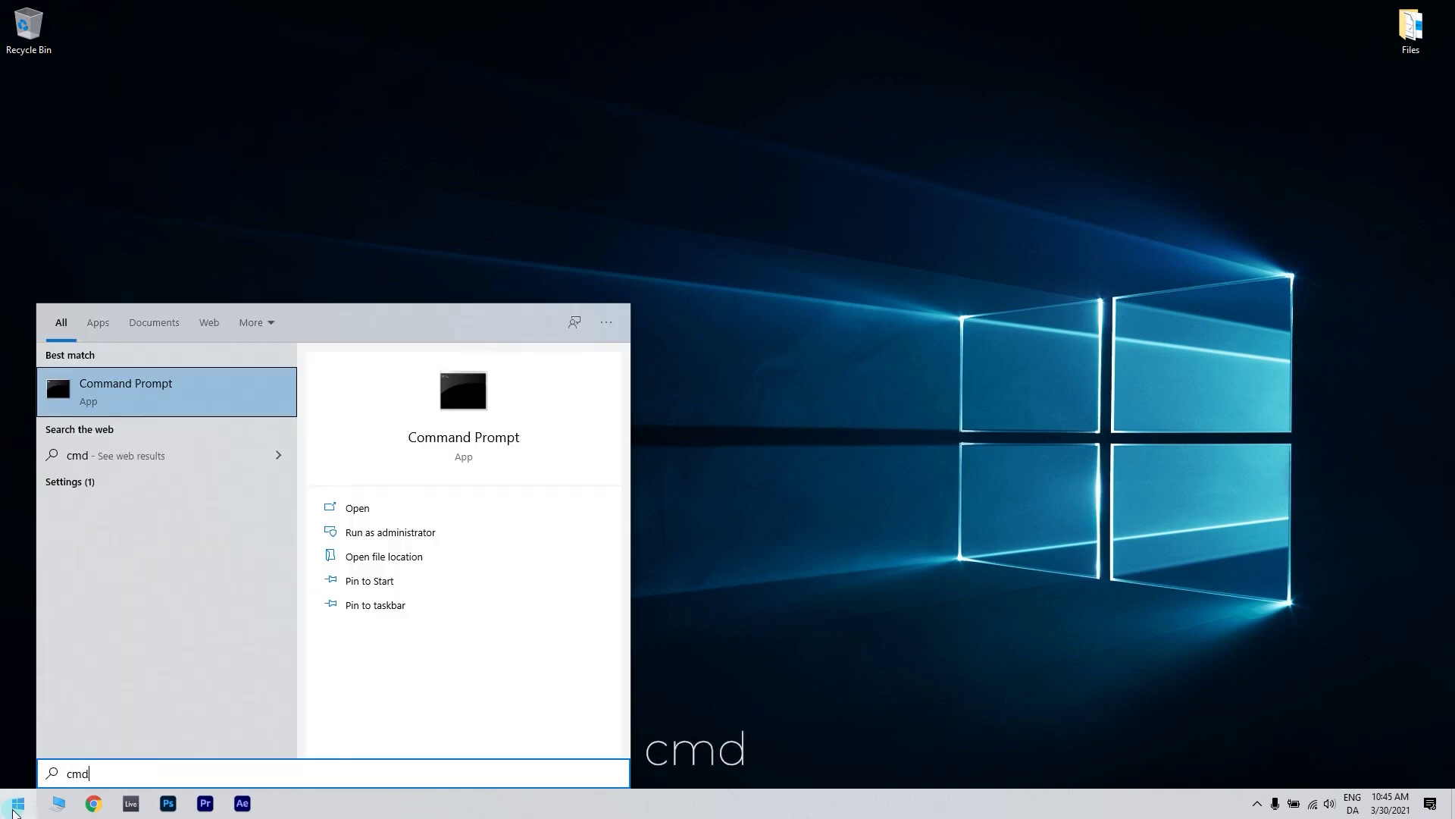
{"action": "right_click", "coordinate": [244, 388]}
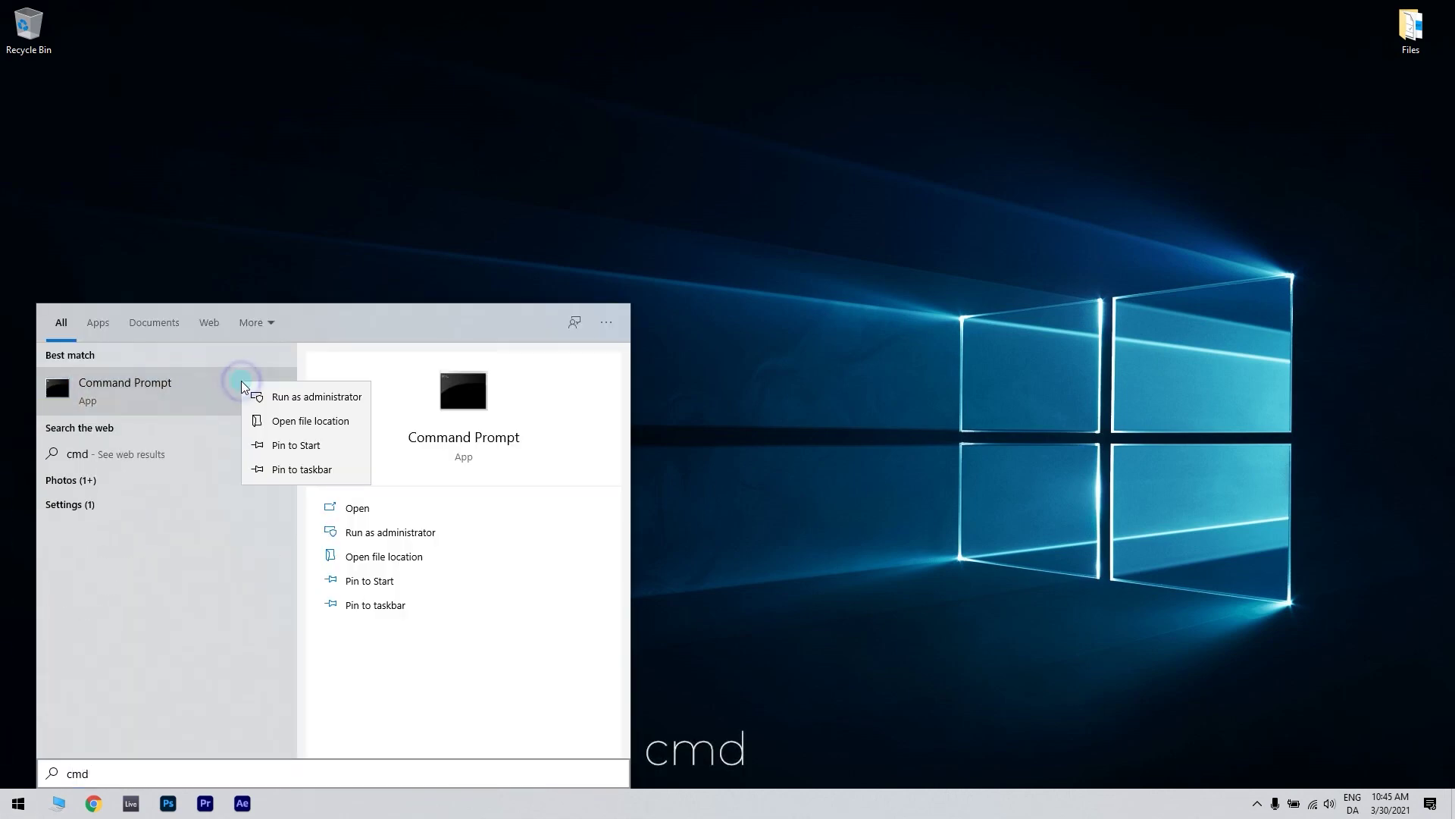
{"action": "left_click", "coordinate": [315, 396]}
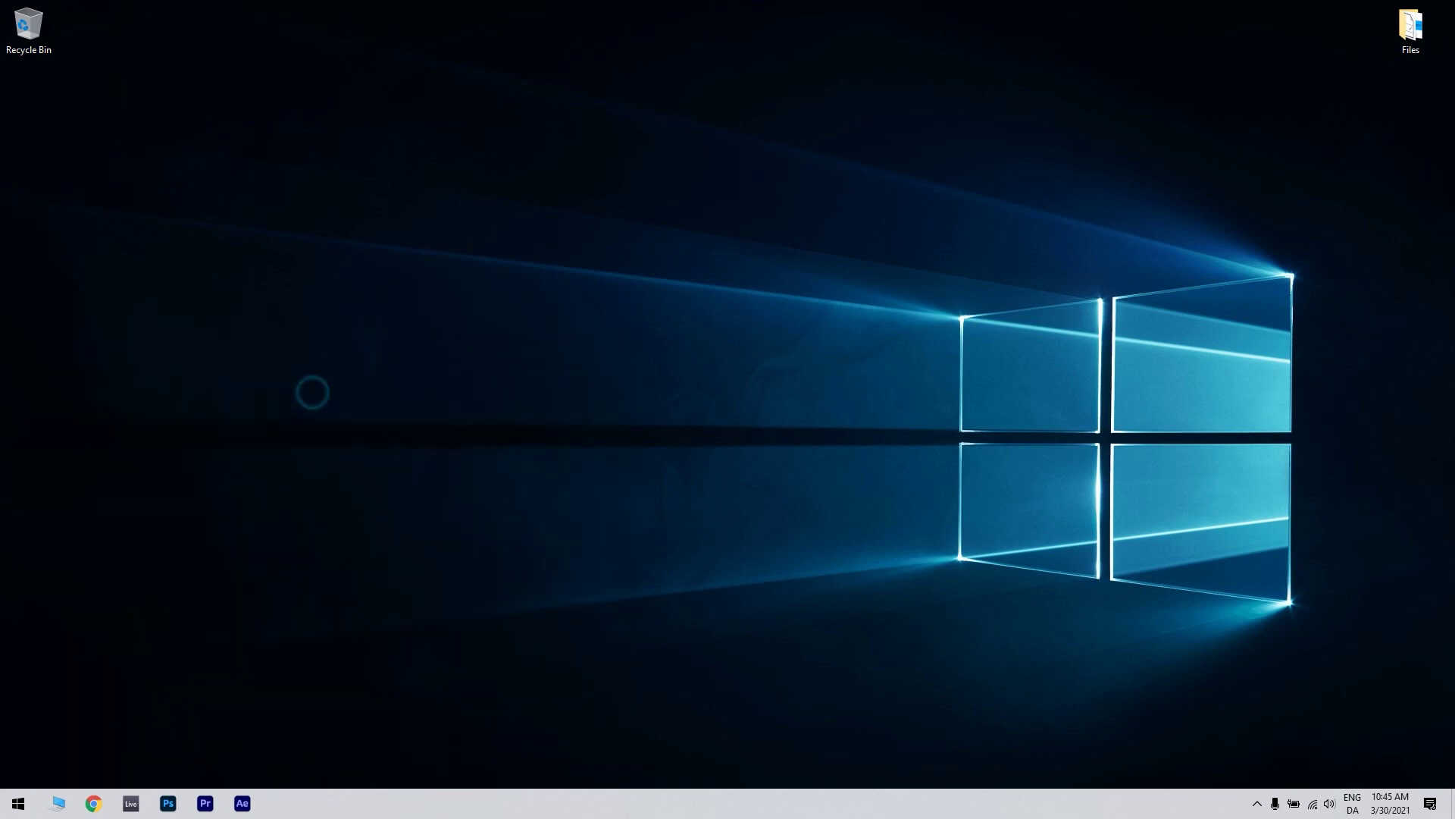